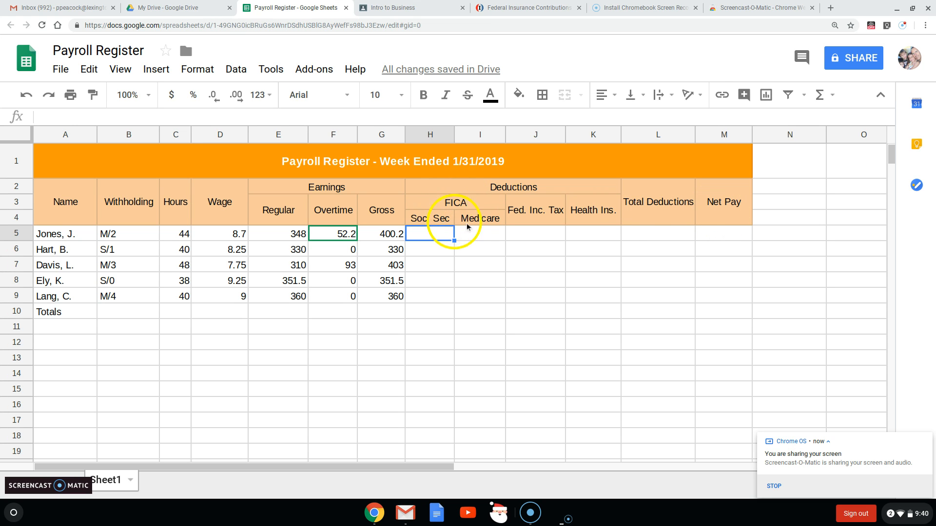
Look up the Social Security and Medicare tax rates in the Investopedia FICA article and return to the Payroll Register spreadsheet
{"action": "left_click", "coordinate": [446, 8]}
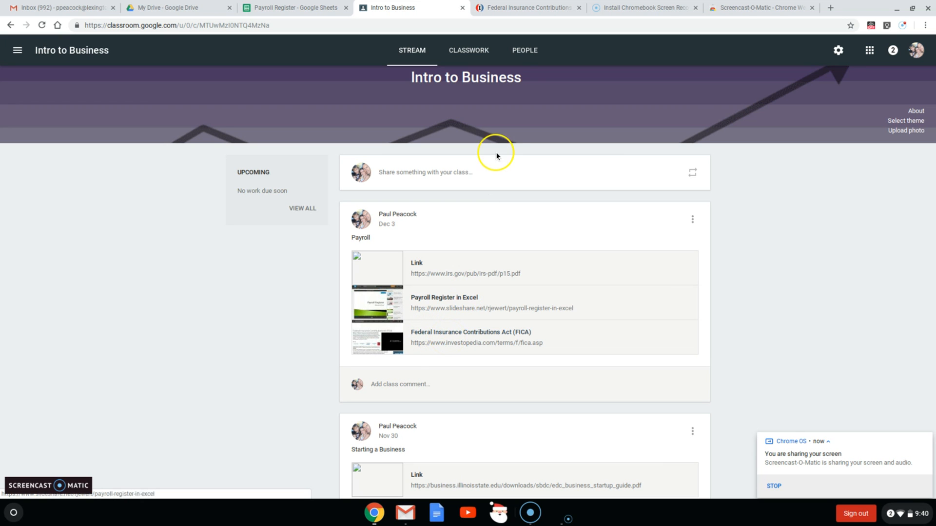
{"action": "left_click", "coordinate": [530, 7]}
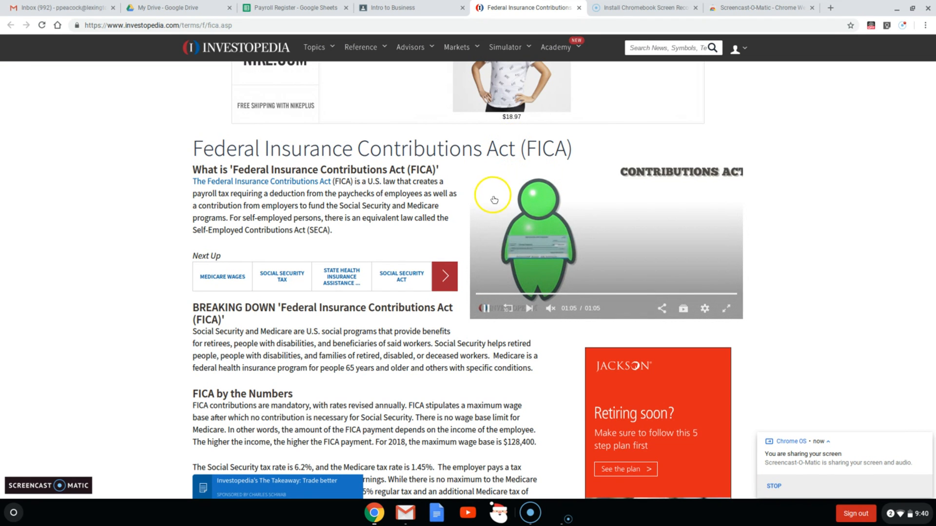
{"action": "scroll", "coordinate": [376, 348], "scroll_direction": "down", "scroll_amount": 1}
{"action": "scroll", "coordinate": [375, 348], "scroll_direction": "down", "scroll_amount": 2}
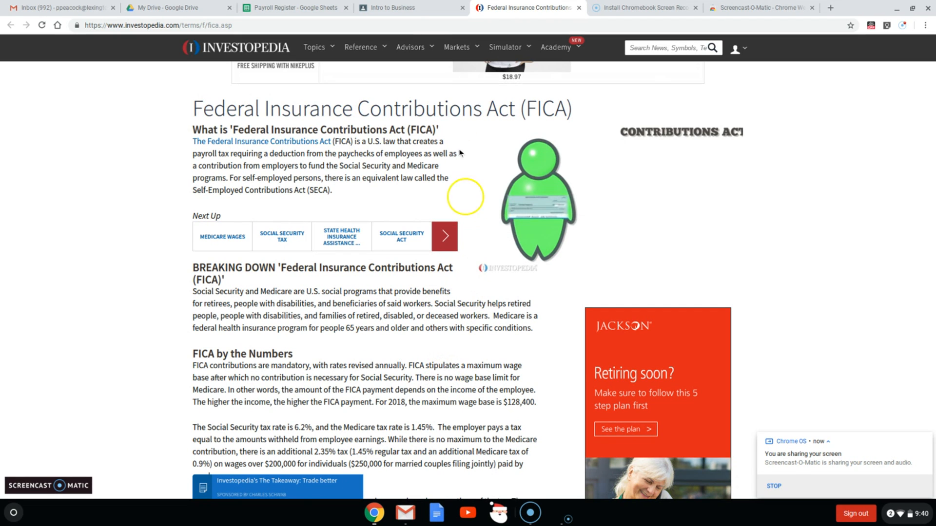
{"action": "left_click", "coordinate": [313, 10]}
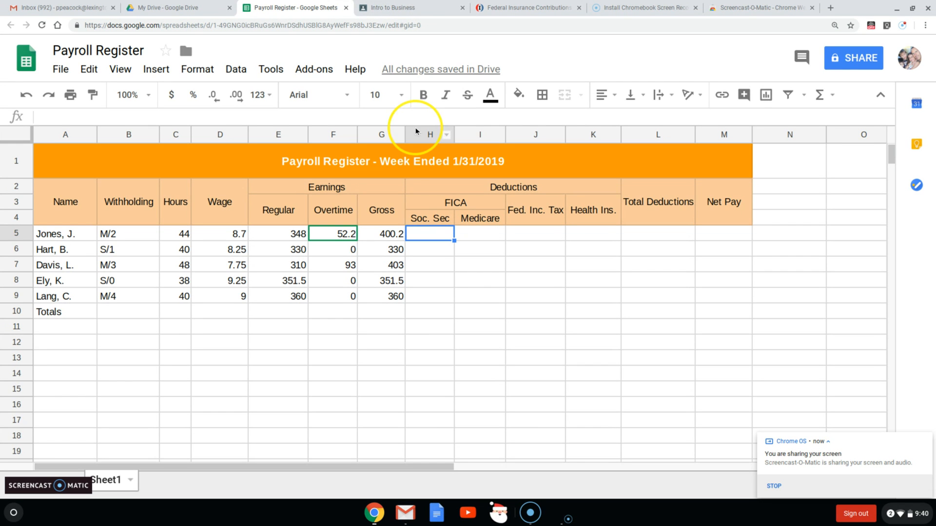
Try to calculate the first employee's Social Security deduction in H5 with the formula =G5:H6*.062
{"action": "left_click", "coordinate": [425, 238]}
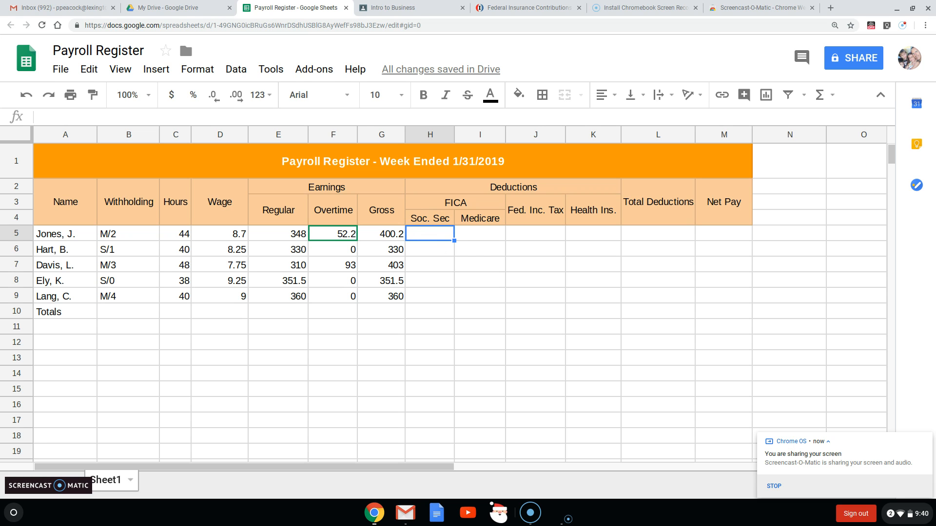
{"action": "type", "text": "="}
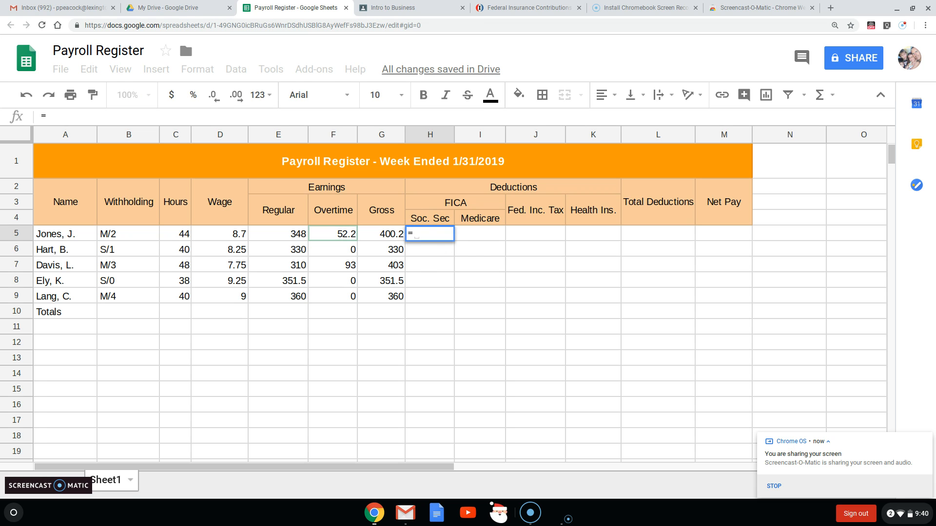
{"action": "left_click", "coordinate": [381, 235]}
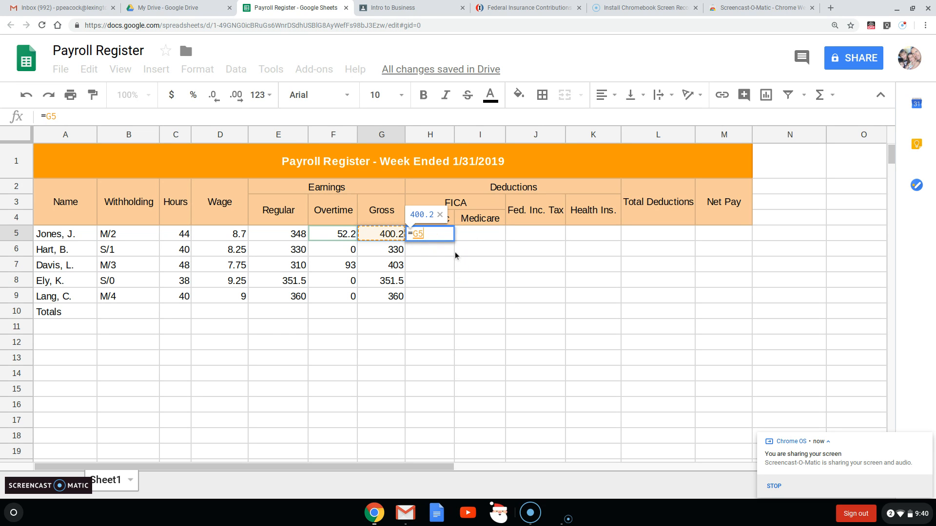
{"action": "left_click_drag", "start_coordinate": [383, 234], "coordinate": [451, 249]}
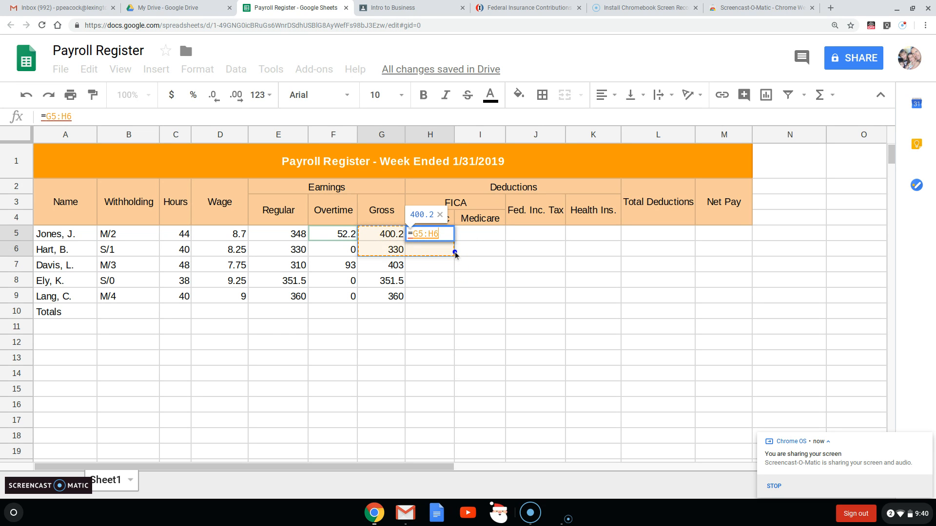
{"action": "type", "text": "*"}
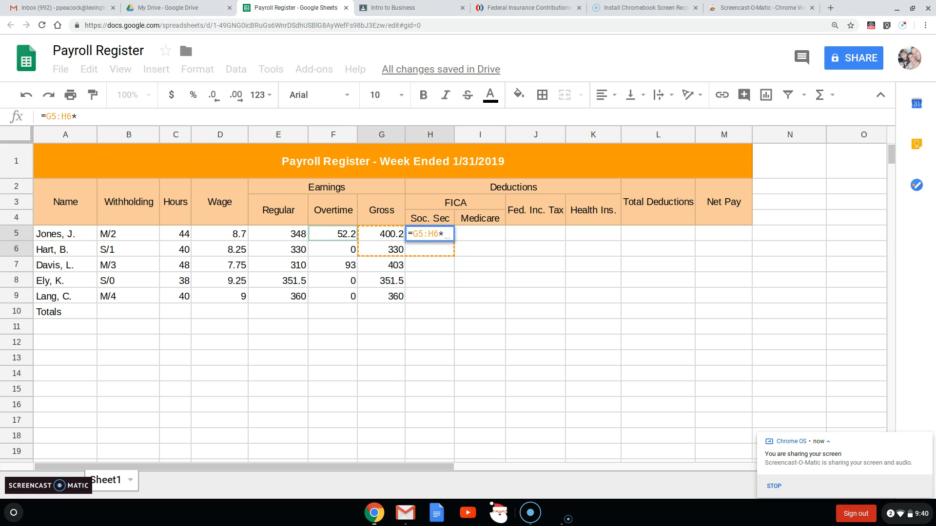
{"action": "type", "text": ".062"}
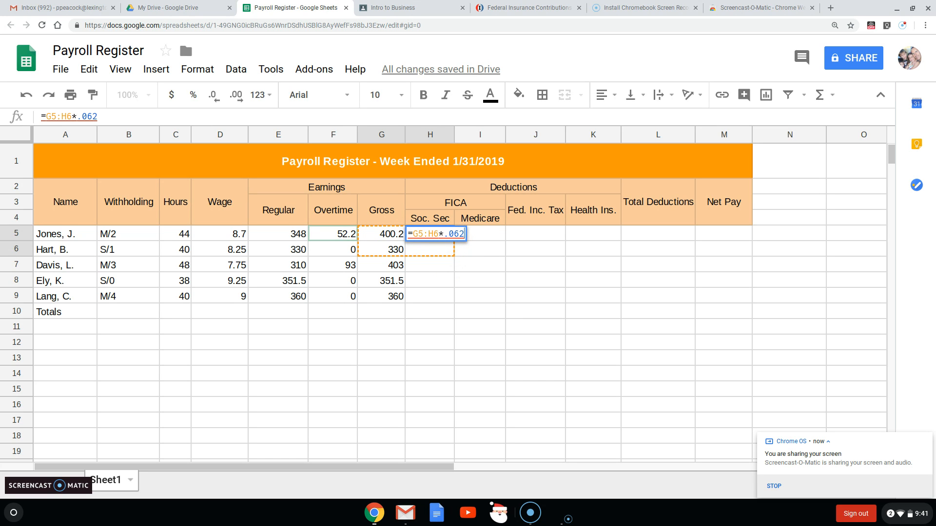
{"action": "key", "text": "Return"}
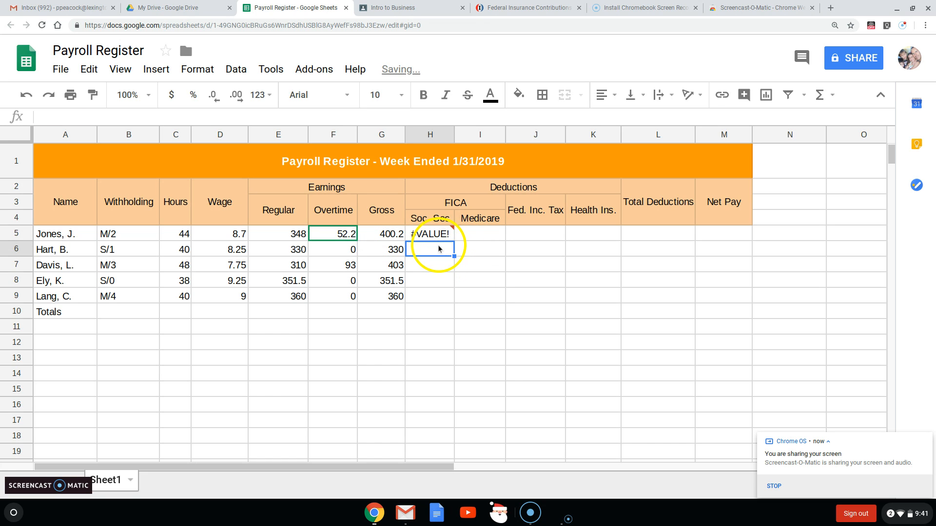
Try replacing the Social Security formula in H5 with =H6*.062
{"action": "left_click", "coordinate": [437, 238]}
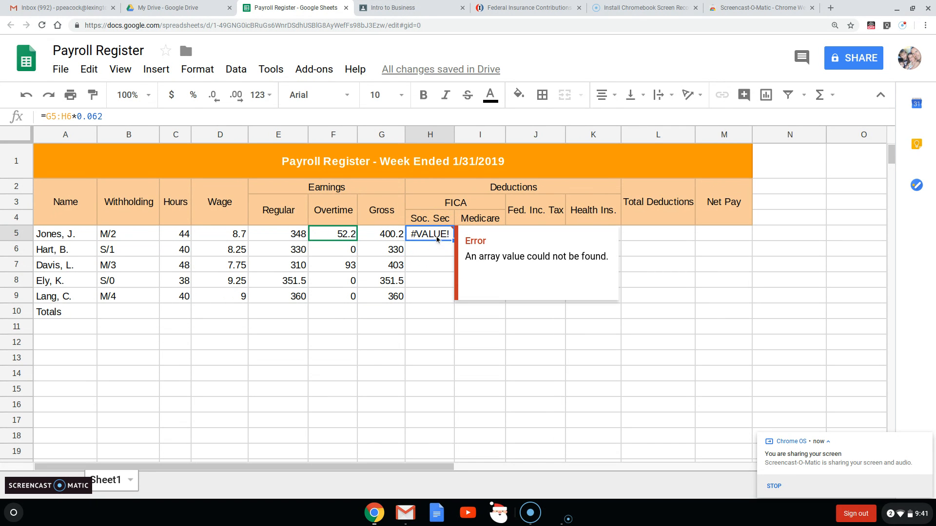
{"action": "left_click", "coordinate": [438, 238]}
{"action": "type", "text": "="}
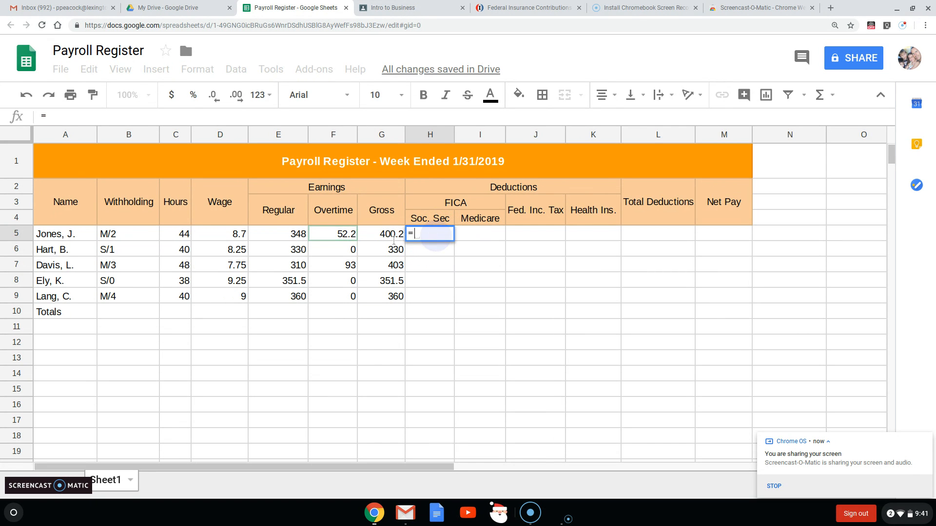
{"action": "left_click", "coordinate": [447, 248]}
{"action": "type", "text": "*"}
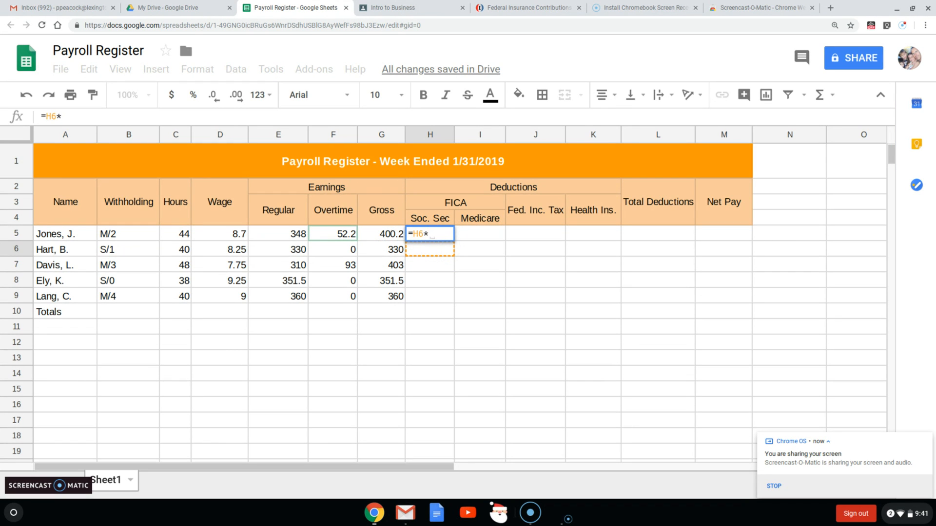
{"action": "type", "text": ".062"}
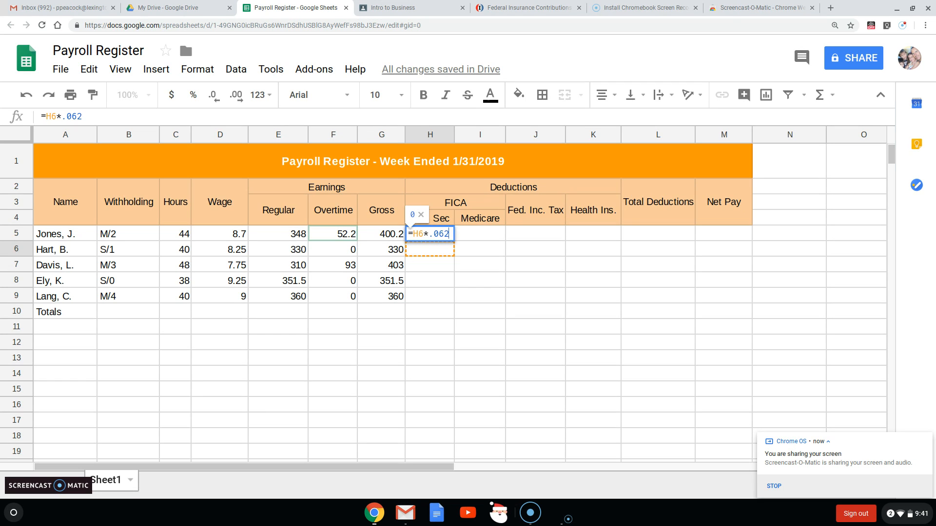
{"action": "key", "text": "Return"}
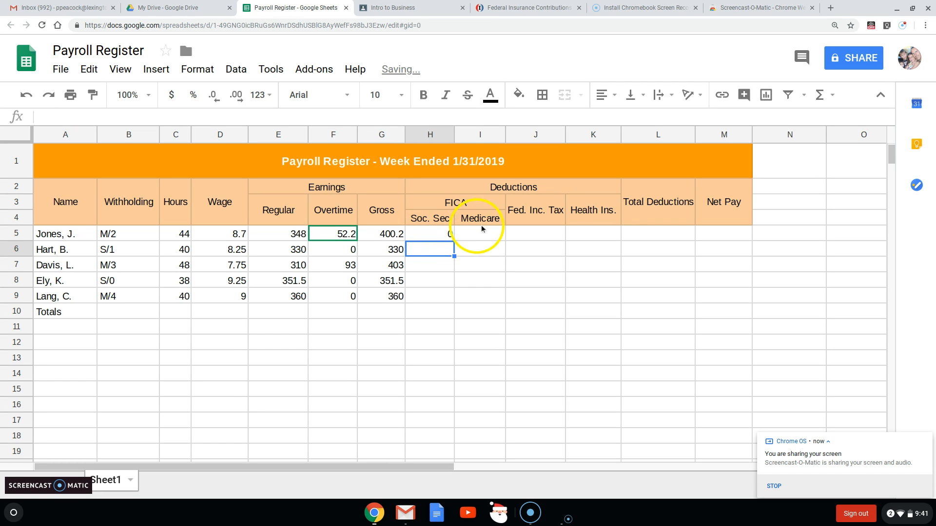
Replace the Social Security formula in H5 with =G5*.062, based on the employee's gross earnings
{"action": "left_click", "coordinate": [448, 235]}
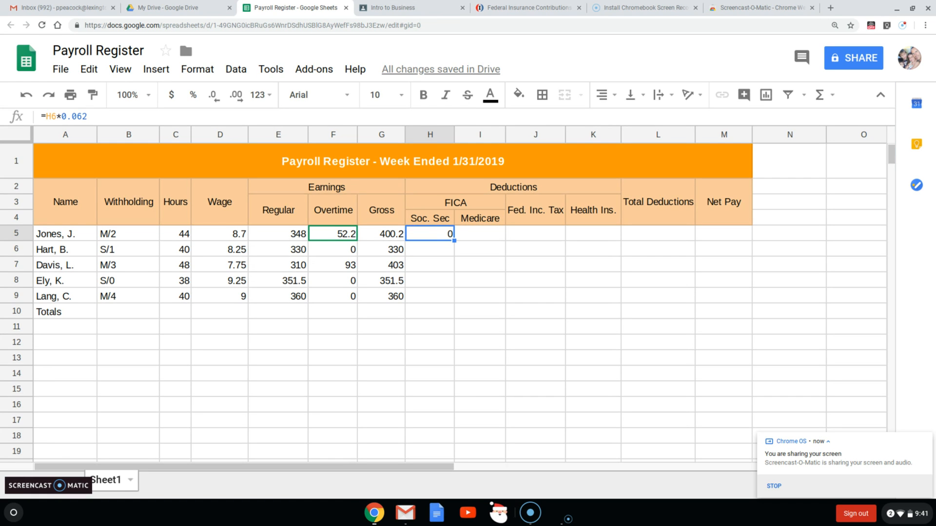
{"action": "type", "text": "="}
{"action": "left_click", "coordinate": [393, 236]}
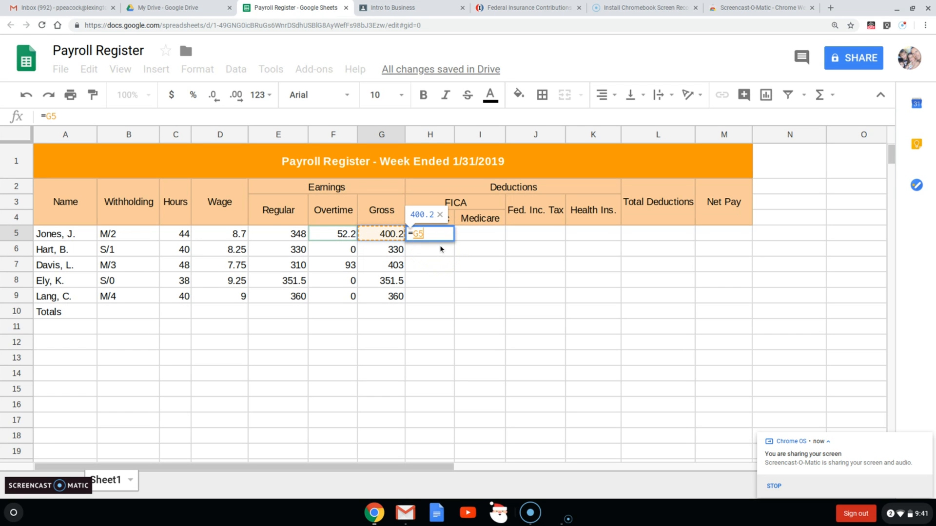
{"action": "type", "text": "*"}
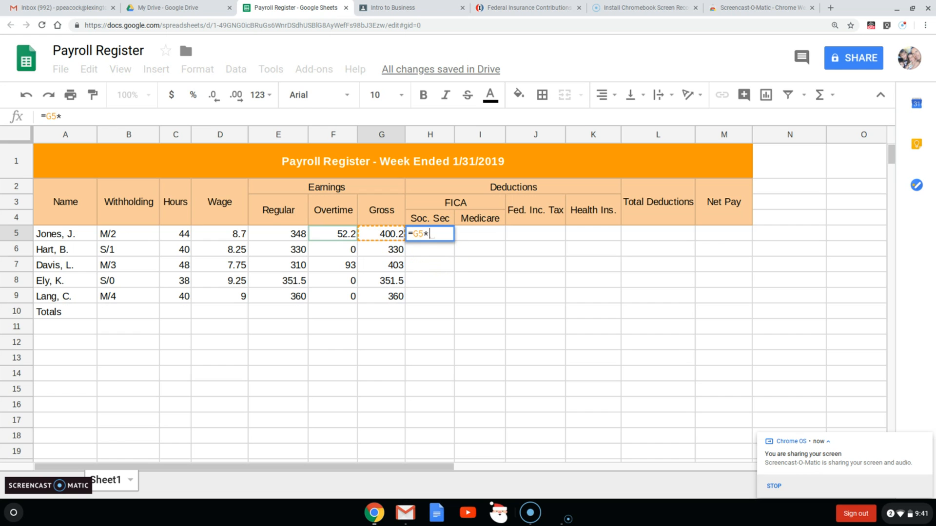
{"action": "type", "text": ".062"}
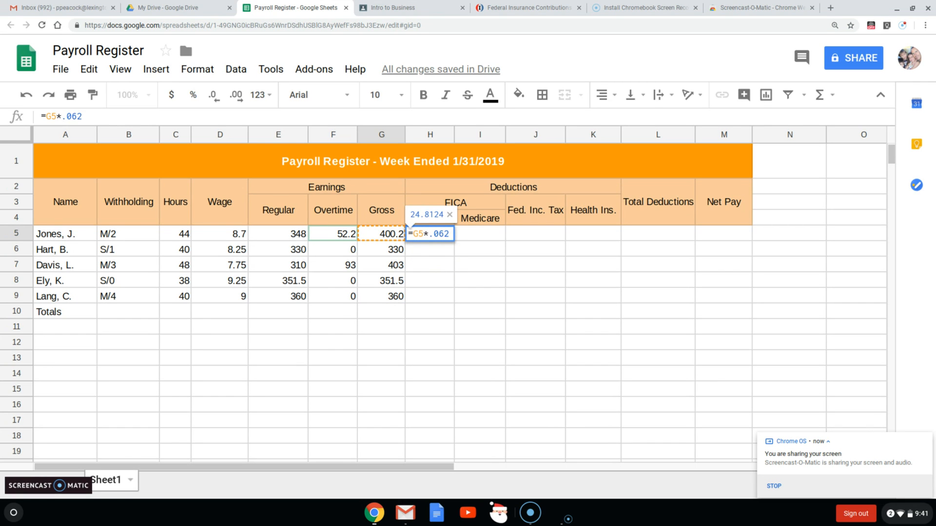
{"action": "key", "text": "Return"}
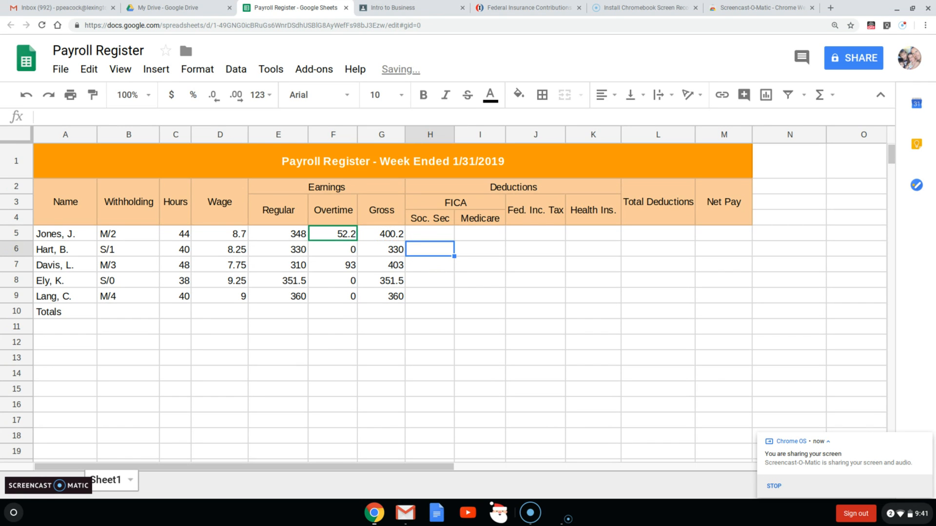
Fill the Social Security formula from H5 down through H9 for the remaining employees
{"action": "left_click", "coordinate": [442, 237]}
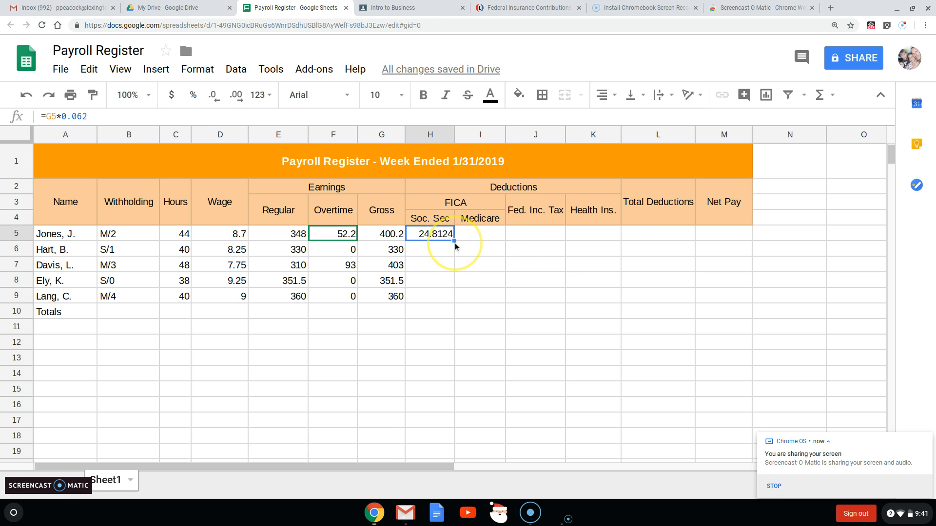
{"action": "left_click", "coordinate": [455, 244]}
{"action": "left_click", "coordinate": [455, 244]}
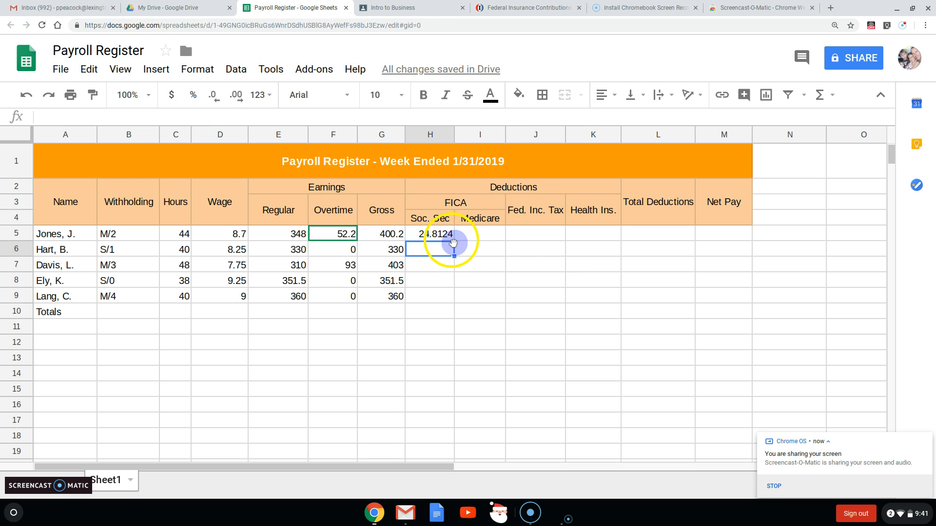
{"action": "left_click", "coordinate": [447, 239]}
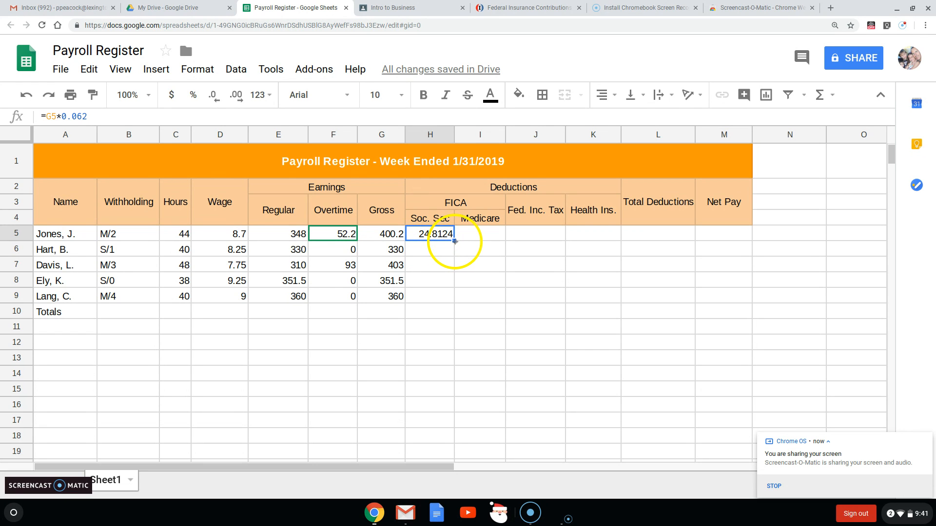
{"action": "left_click_drag", "start_coordinate": [455, 242], "coordinate": [445, 296]}
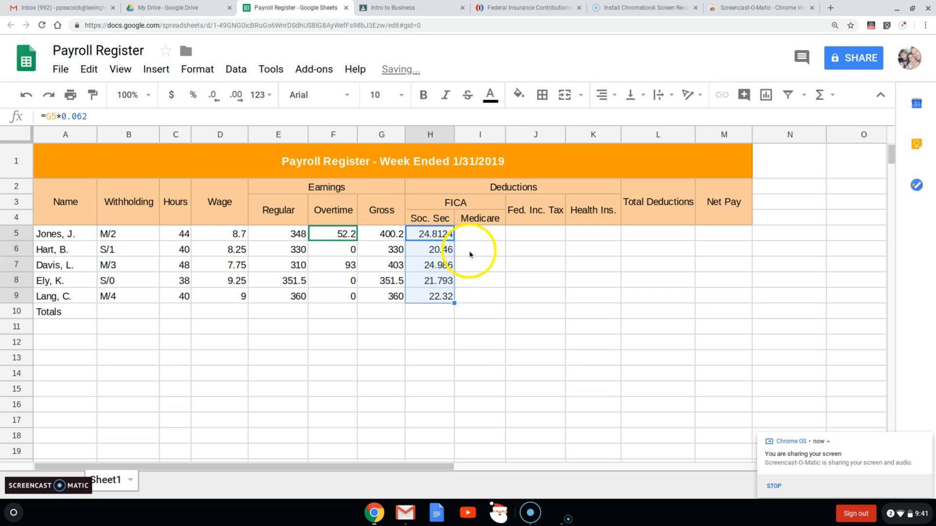
Enter the Medicare formula =G5*.0145 in I5 and fill it down through I9 for all employees
{"action": "left_click", "coordinate": [484, 239]}
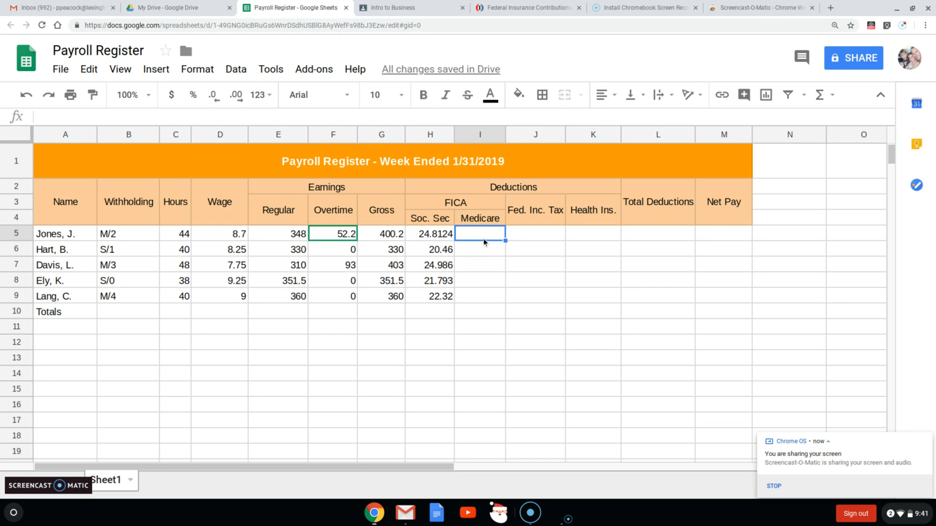
{"action": "type", "text": "="}
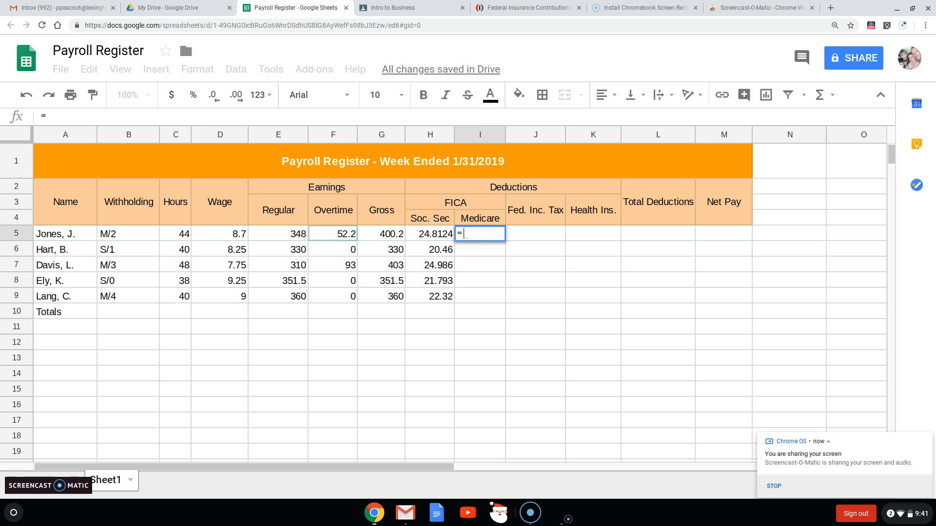
{"action": "left_click", "coordinate": [392, 236]}
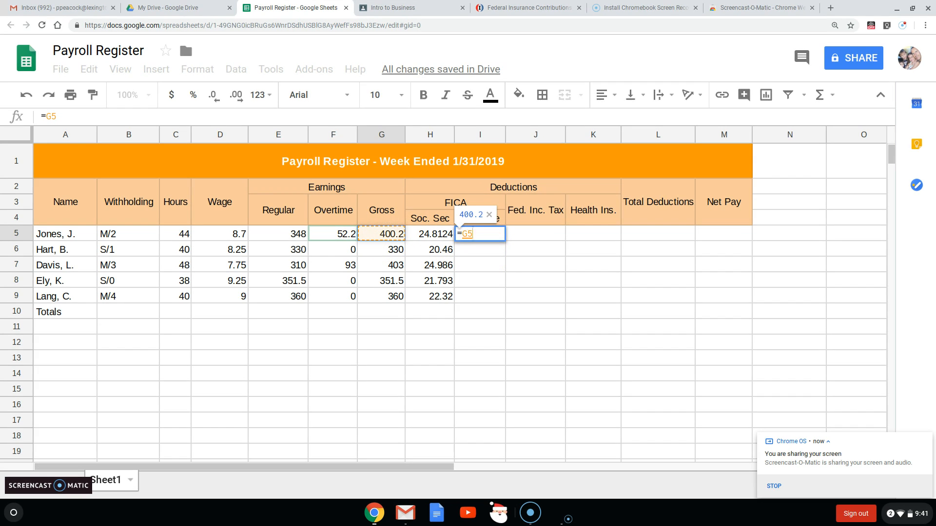
{"action": "type", "text": "*"}
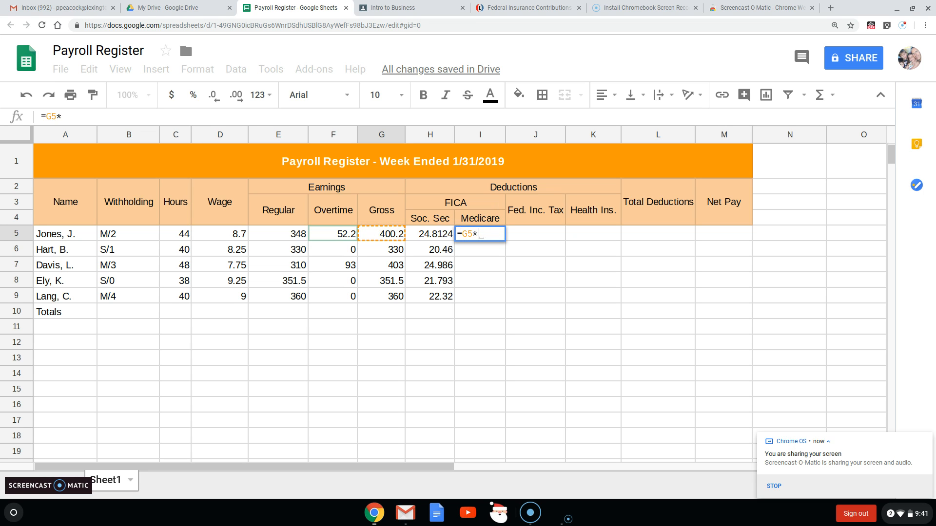
{"action": "type", "text": ".01"}
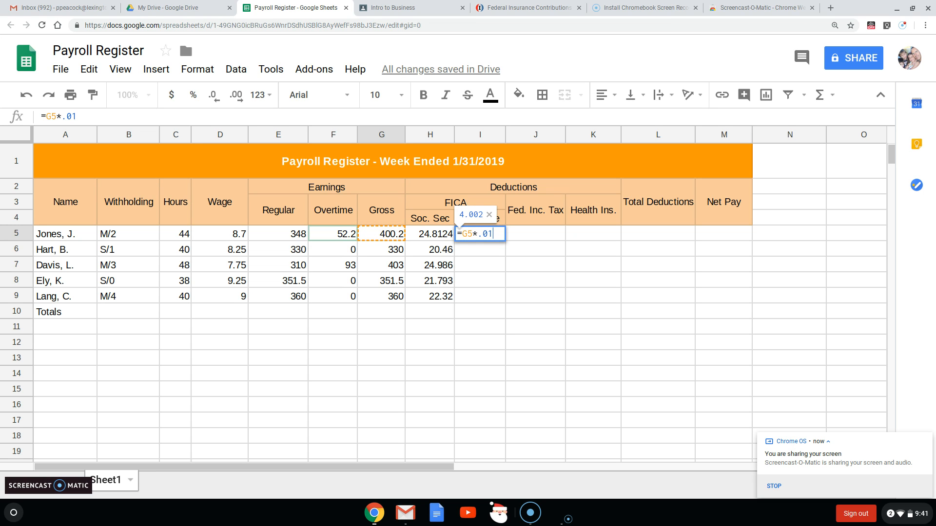
{"action": "type", "text": "456"}
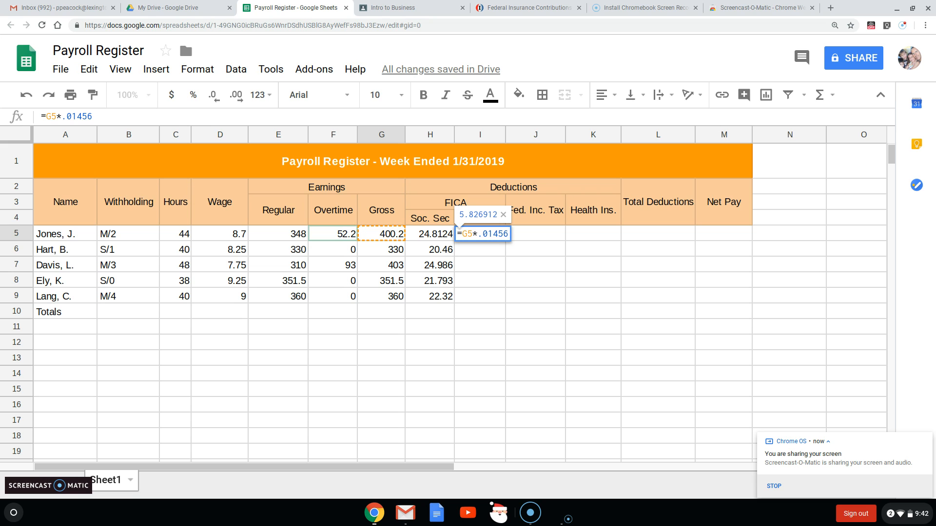
{"action": "key", "text": "BackSpace"}
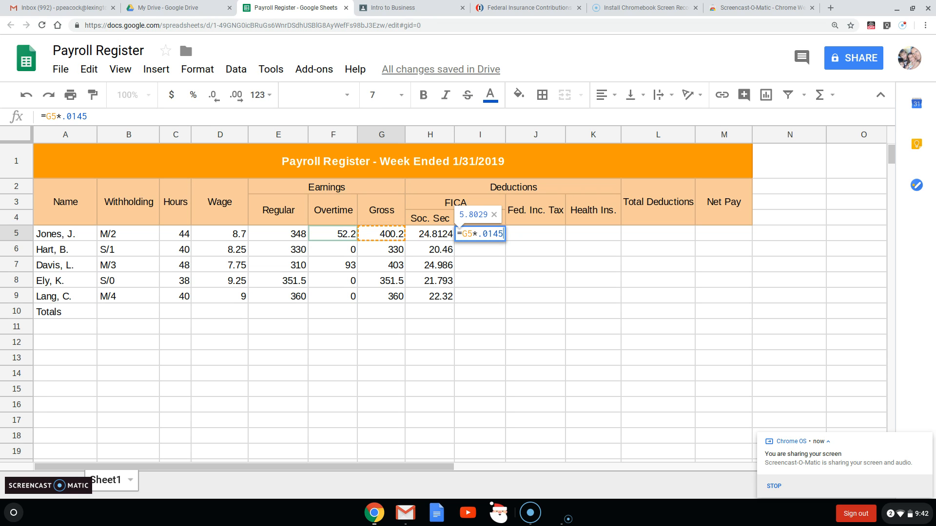
{"action": "key", "text": "Return"}
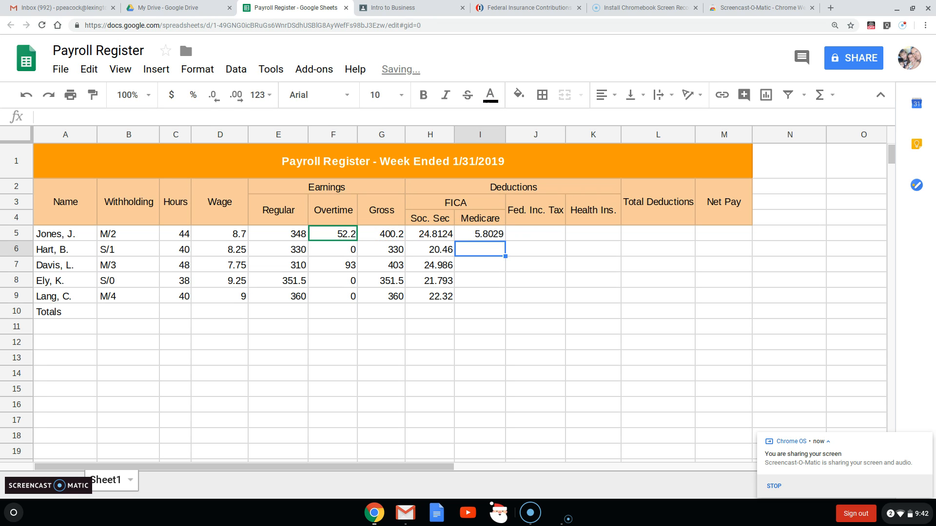
{"action": "left_click", "coordinate": [496, 238]}
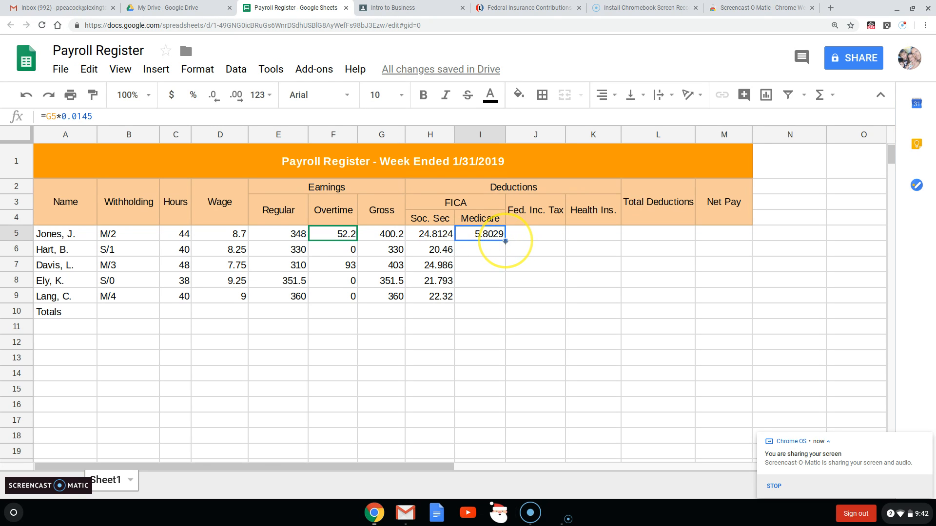
{"action": "left_click_drag", "start_coordinate": [505, 241], "coordinate": [496, 297]}
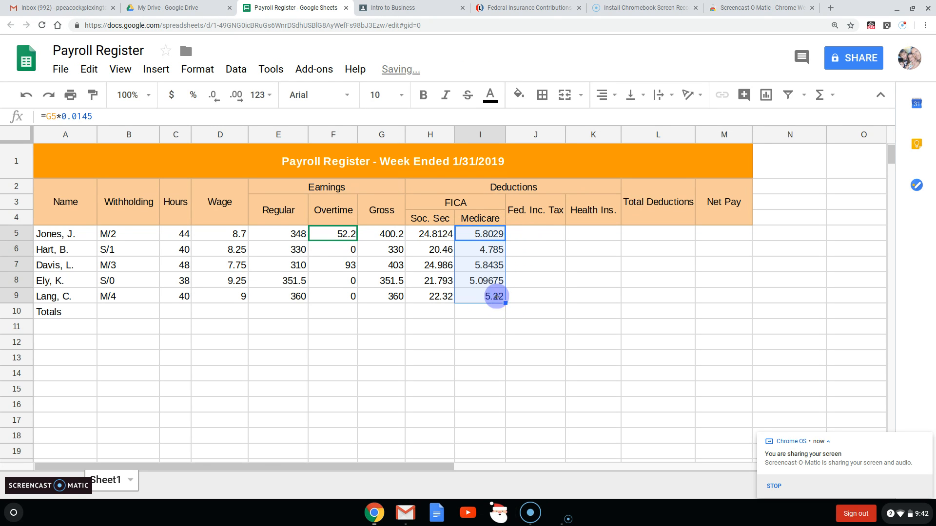
Insert a new column between the Fed. Inc. Tax and Health Ins. deduction columns
{"action": "left_click", "coordinate": [540, 236]}
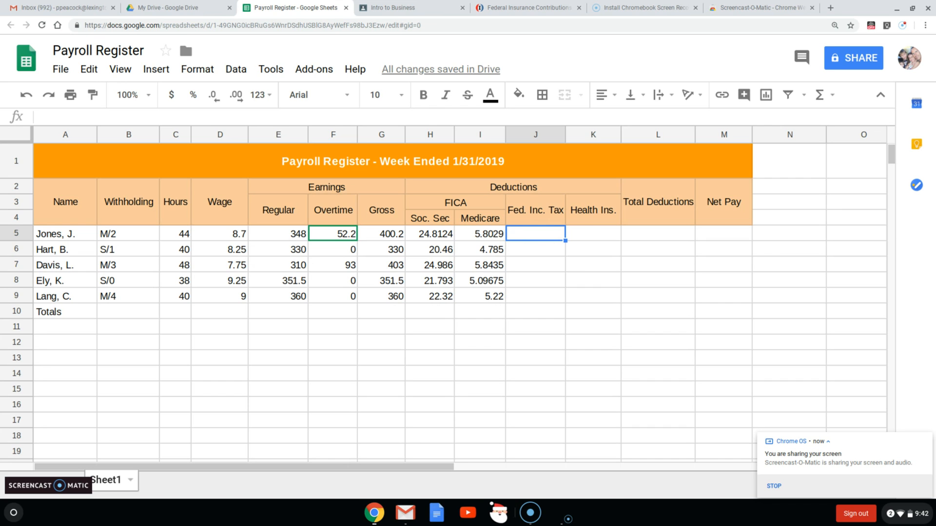
{"action": "left_click", "coordinate": [588, 236]}
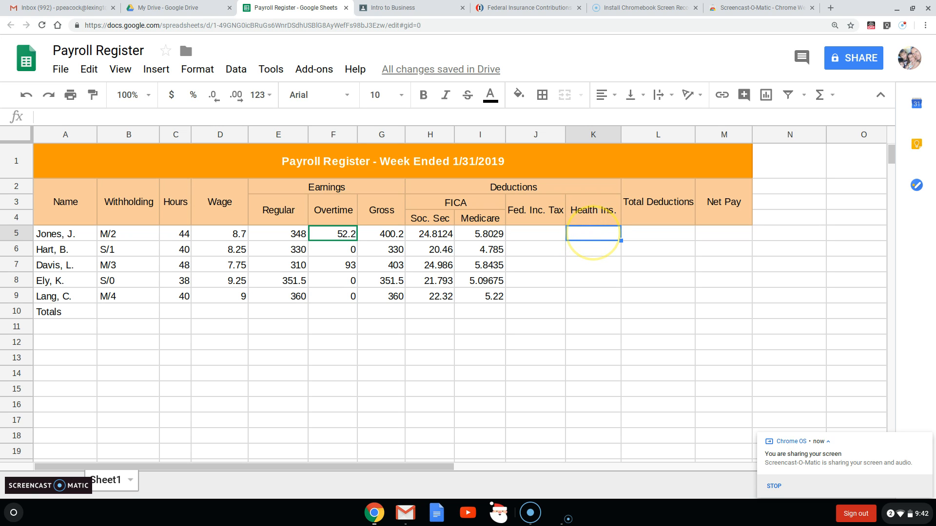
{"action": "right_click", "coordinate": [594, 235]}
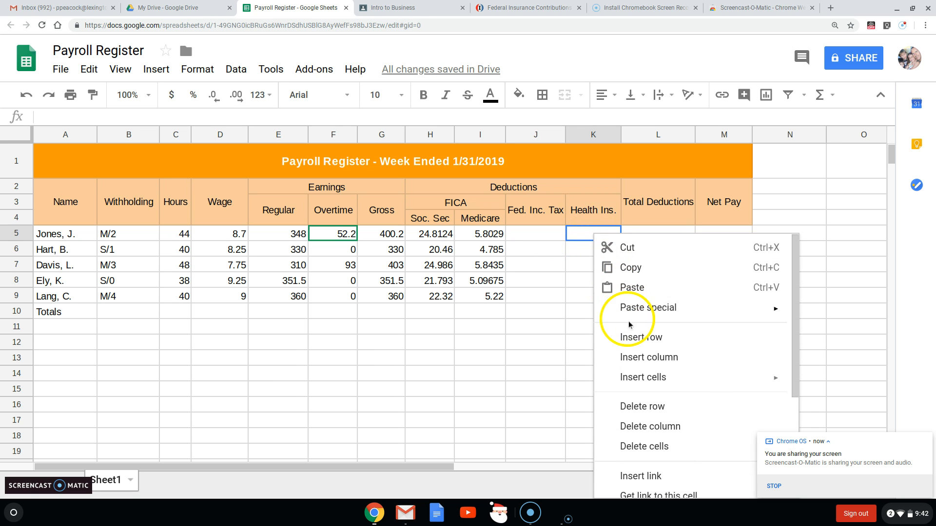
{"action": "left_click", "coordinate": [644, 360]}
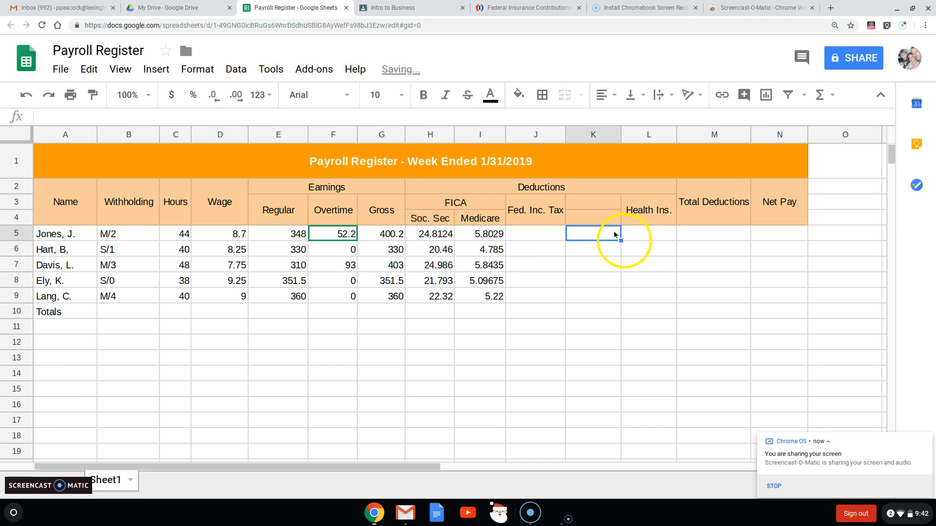
Merge the new column's two empty header cells, K3 and K4, into one
{"action": "left_click", "coordinate": [593, 208]}
{"action": "left_click_drag", "start_coordinate": [593, 214], "coordinate": [593, 215]}
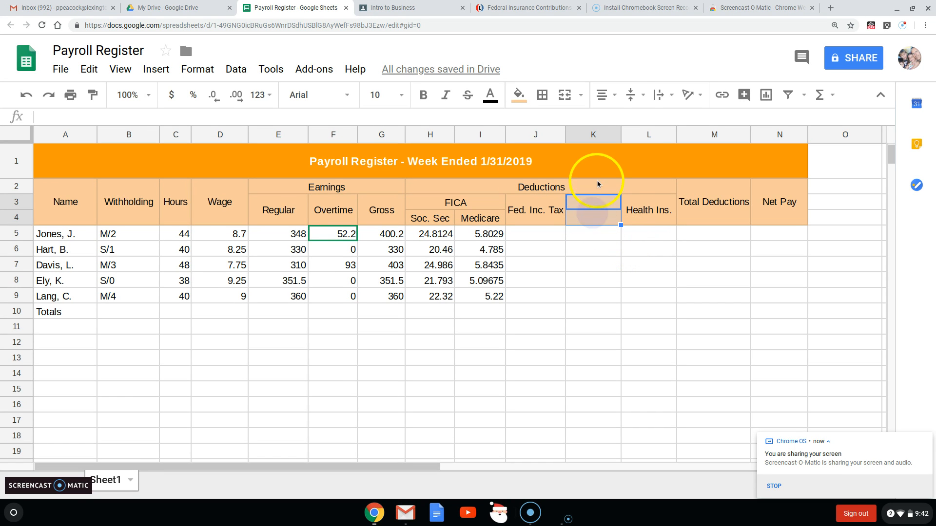
{"action": "left_click", "coordinate": [565, 95]}
Enter "State Inc. Tax" as the merged header in column K and widen the column to fit the text
{"action": "left_click", "coordinate": [588, 205]}
{"action": "type", "text": "S"}
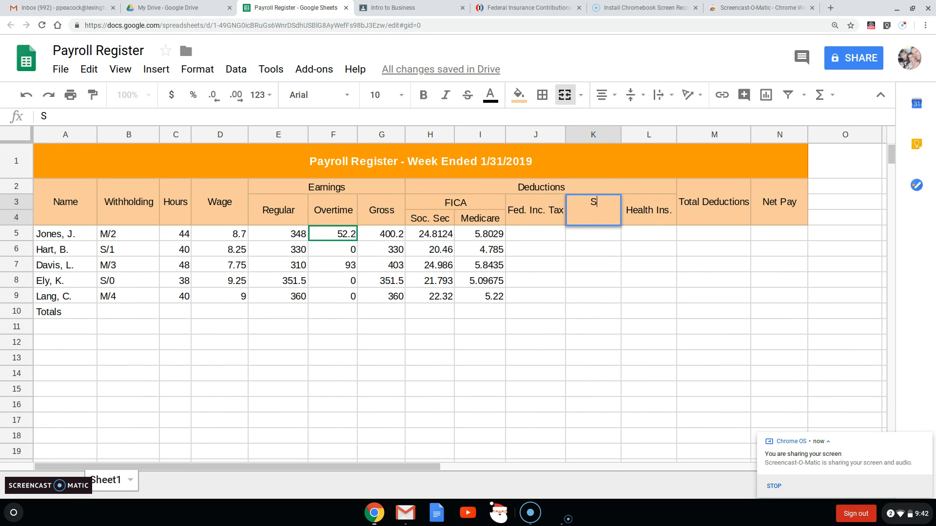
{"action": "type", "text": "tate Inc. Tax"}
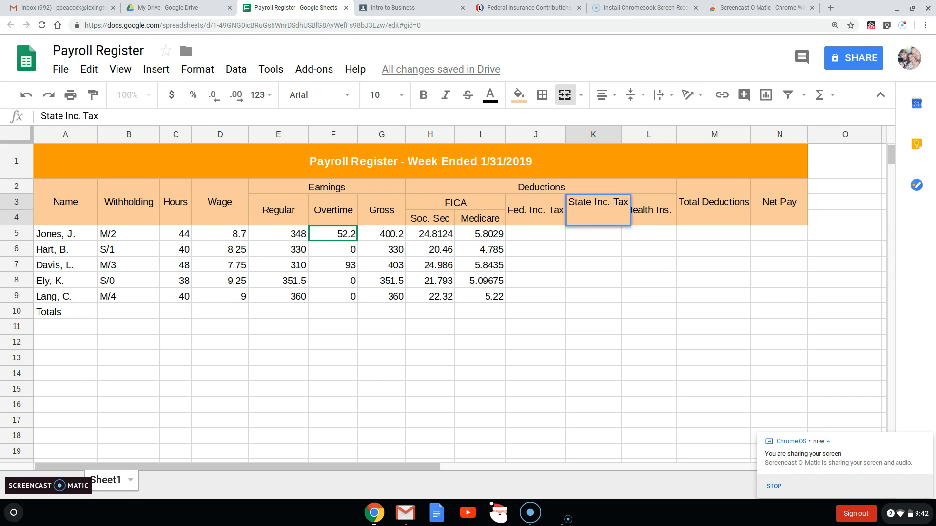
{"action": "key", "text": "Return"}
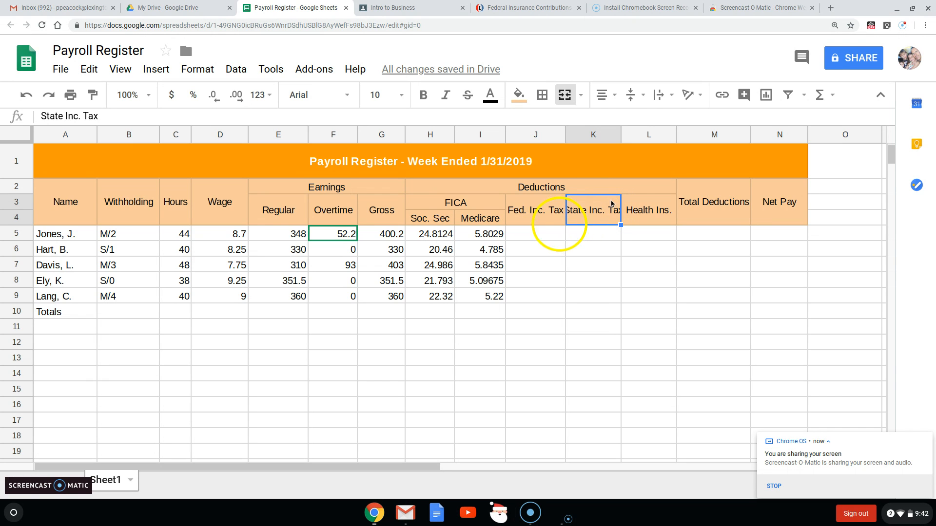
{"action": "left_click_drag", "start_coordinate": [619, 141], "coordinate": [626, 141]}
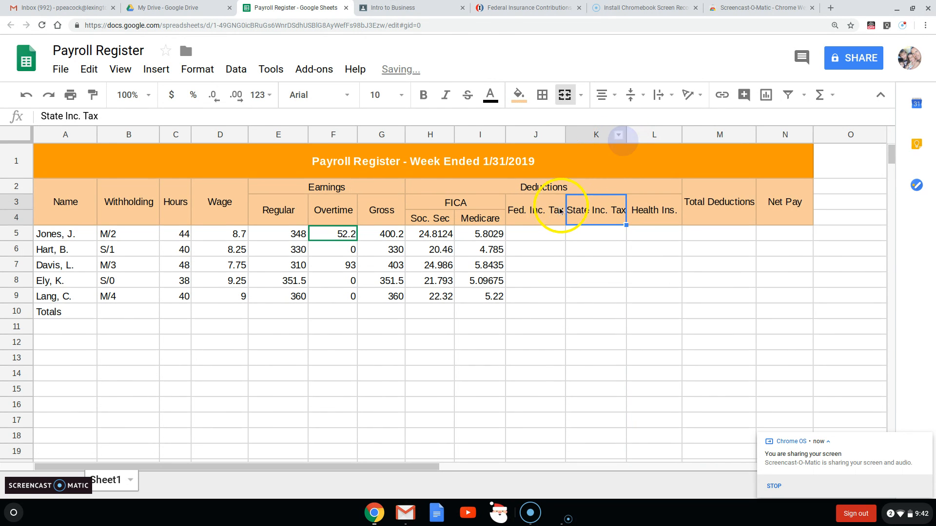
Select J5 for the first employee's federal income tax and open the IRS p15.pdf link in the Intro to Business class's Payroll post
{"action": "left_click", "coordinate": [545, 233]}
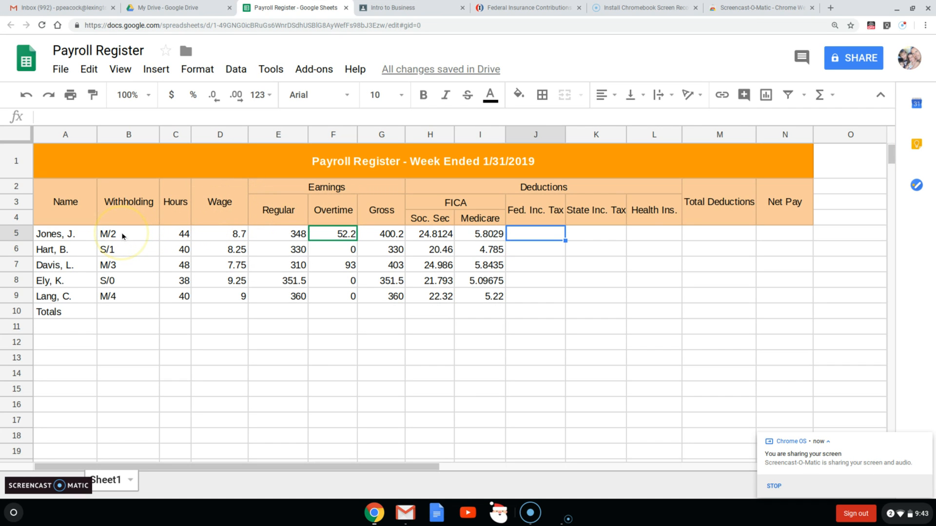
{"action": "left_click", "coordinate": [408, 8]}
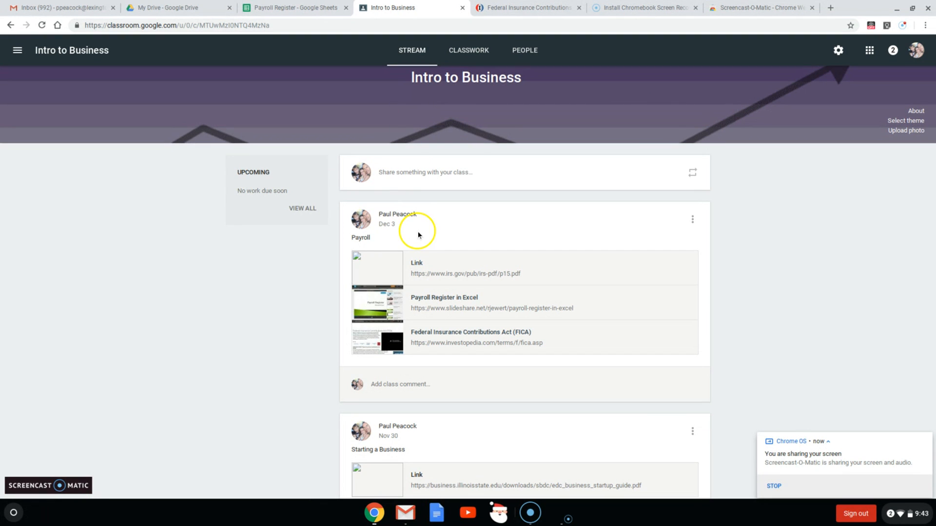
{"action": "left_click", "coordinate": [422, 265]}
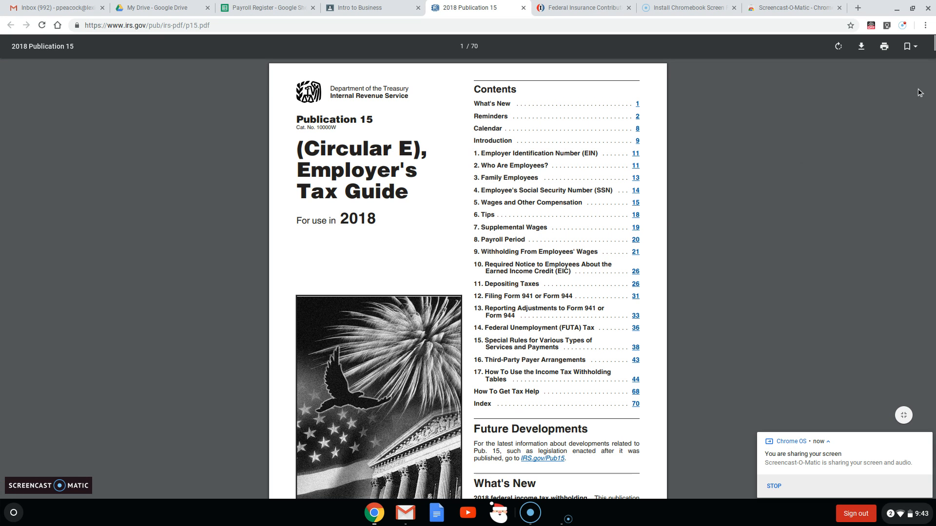
Look through IRS Publication 15 for the income tax withholding tables
{"action": "scroll", "coordinate": [797, 141], "scroll_direction": "down", "scroll_amount": 15}
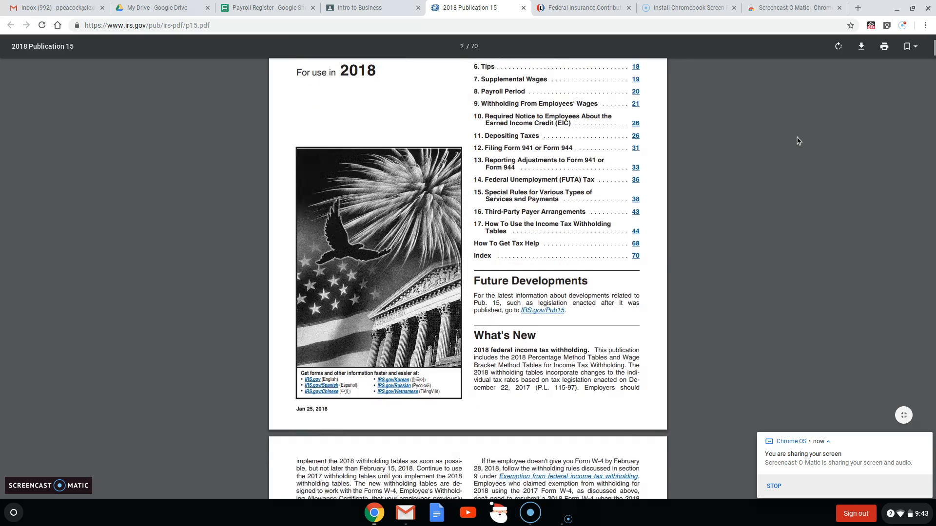
{"action": "scroll", "coordinate": [468, 269], "scroll_direction": "down", "scroll_amount": 20}
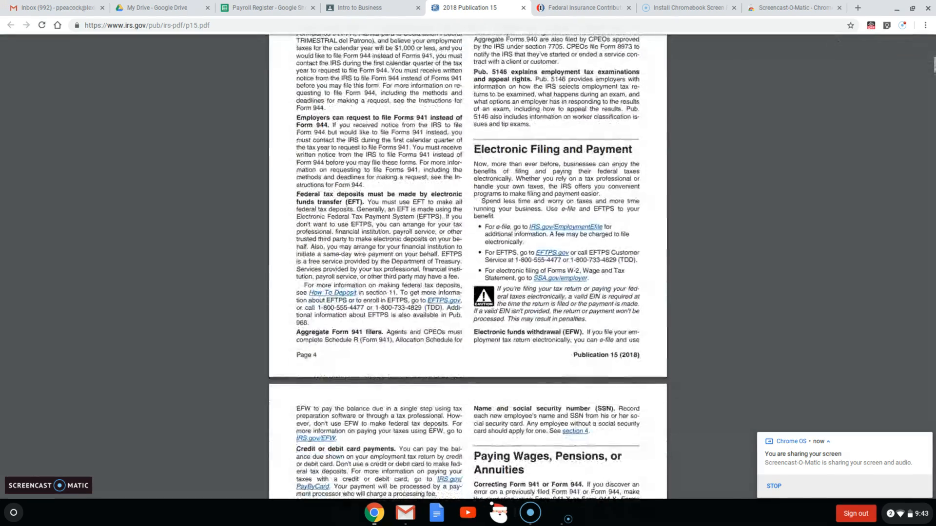
{"action": "scroll", "coordinate": [468, 269], "scroll_direction": "down", "scroll_amount": 20}
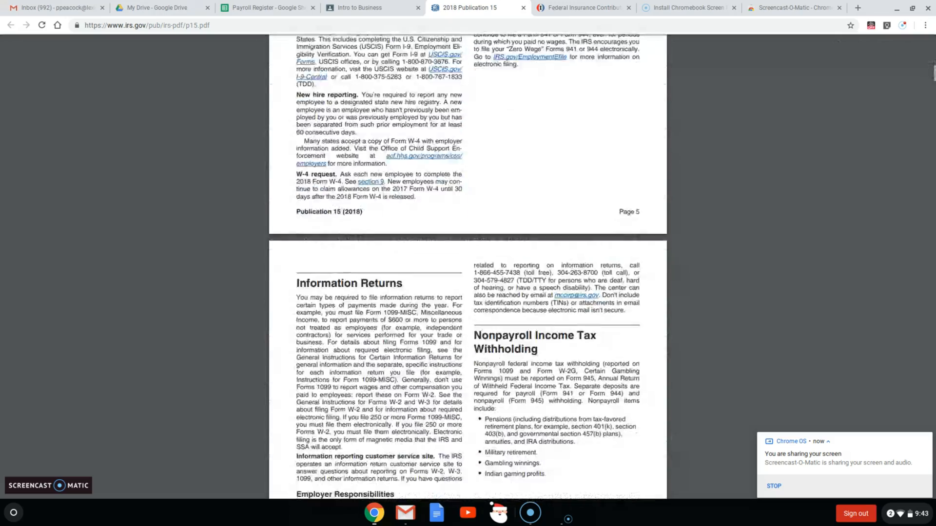
{"action": "scroll", "coordinate": [468, 268], "scroll_direction": "down", "scroll_amount": 20}
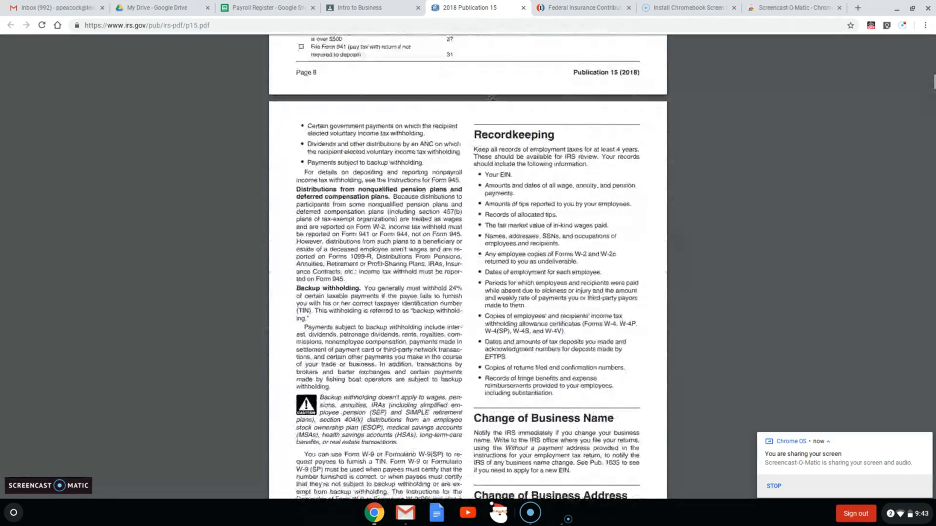
{"action": "scroll", "coordinate": [468, 268], "scroll_direction": "down", "scroll_amount": 20}
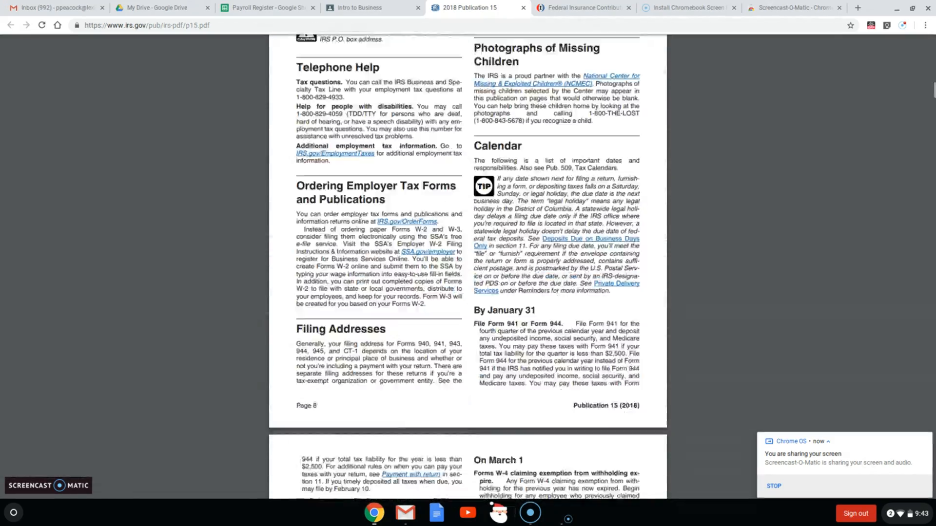
{"action": "scroll", "coordinate": [468, 268], "scroll_direction": "down", "scroll_amount": 20}
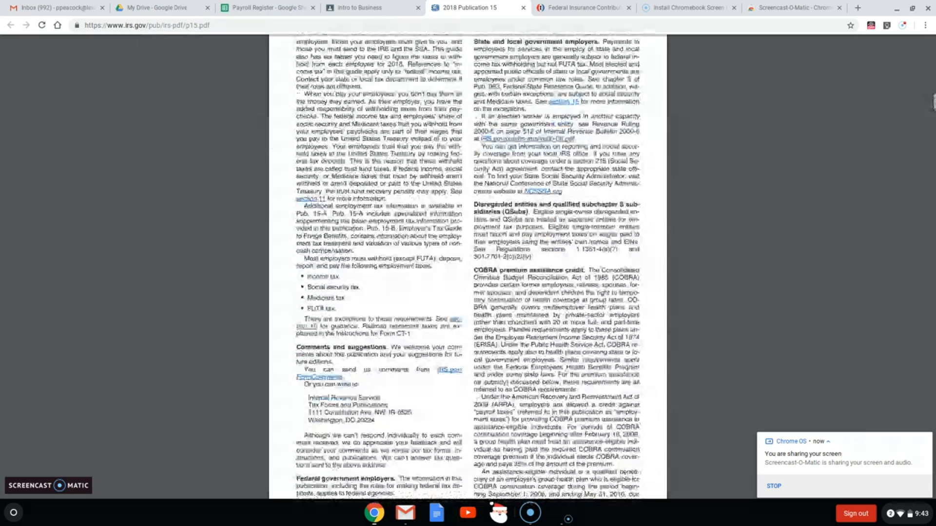
{"action": "scroll", "coordinate": [468, 268], "scroll_direction": "down", "scroll_amount": 20}
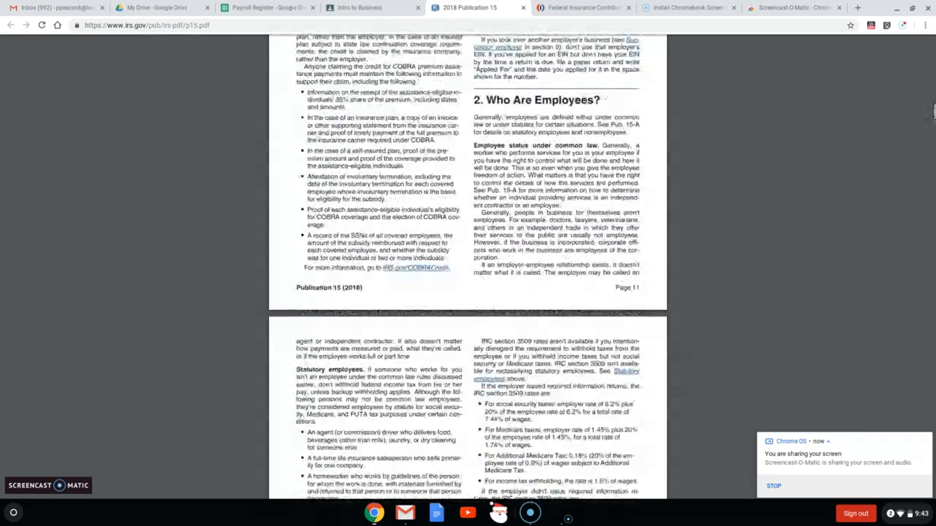
{"action": "scroll", "coordinate": [468, 268], "scroll_direction": "down", "scroll_amount": 7}
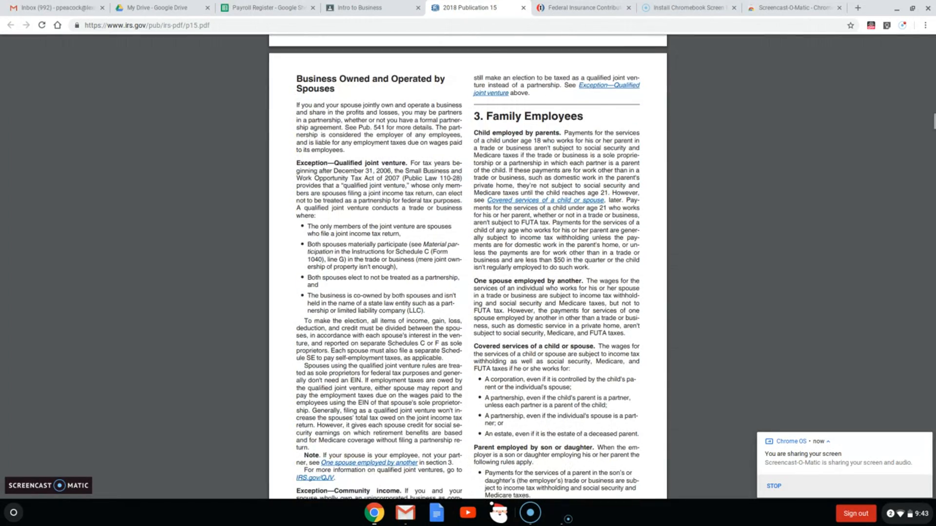
{"action": "scroll", "coordinate": [468, 268], "scroll_direction": "down", "scroll_amount": 5}
{"action": "right_click", "coordinate": [790, 137]}
{"action": "left_click", "coordinate": [794, 274]}
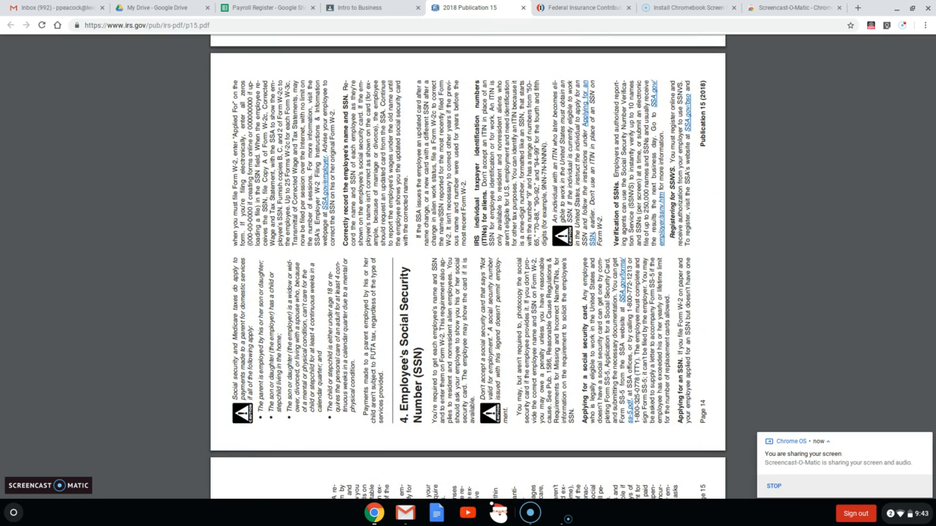
{"action": "right_click", "coordinate": [763, 204]}
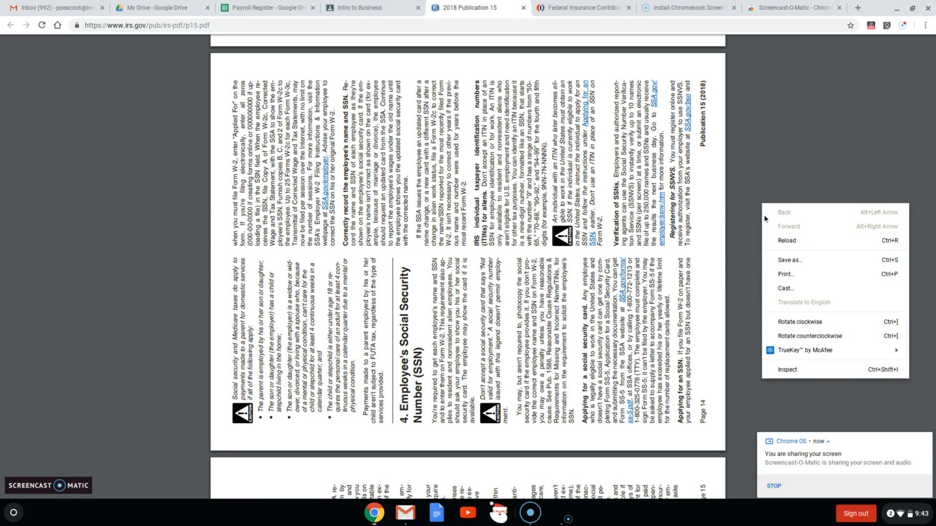
{"action": "left_click", "coordinate": [799, 336]}
{"action": "right_click", "coordinate": [798, 219]}
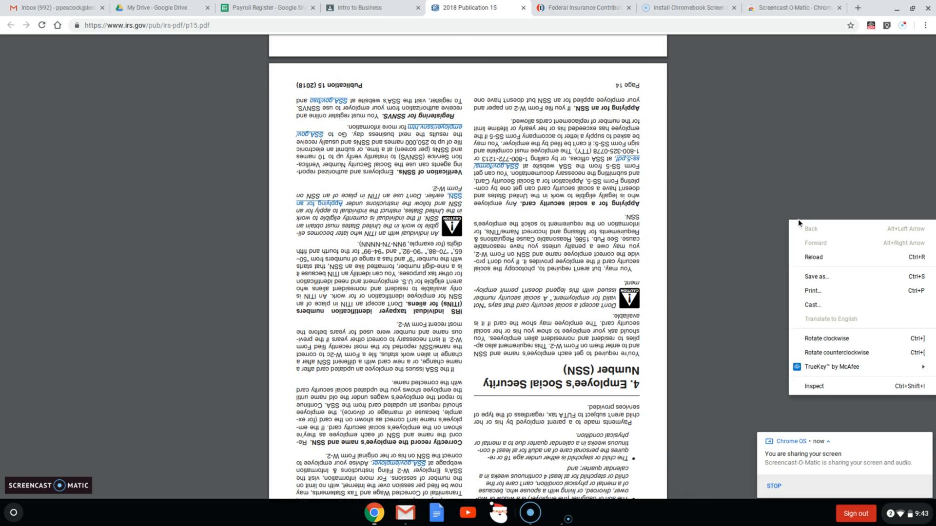
{"action": "left_click", "coordinate": [815, 341]}
{"action": "right_click", "coordinate": [720, 260]}
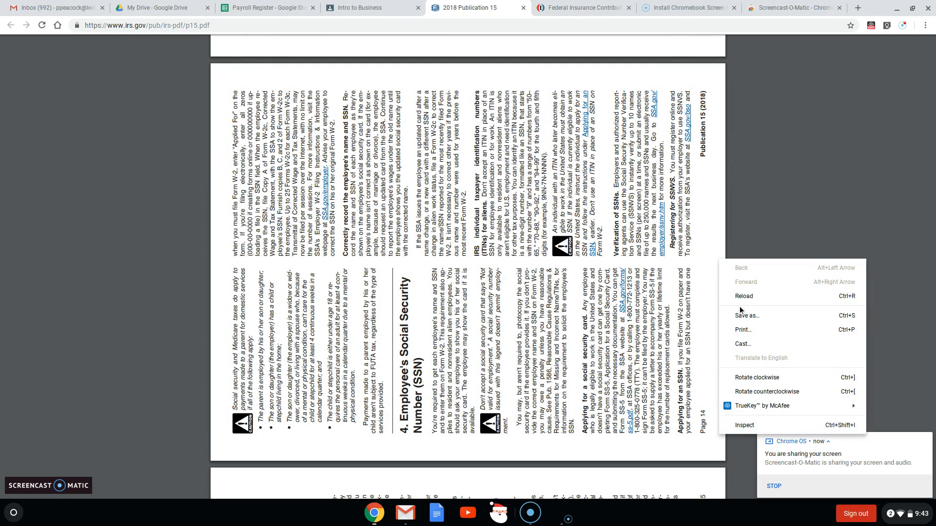
{"action": "left_click", "coordinate": [757, 381]}
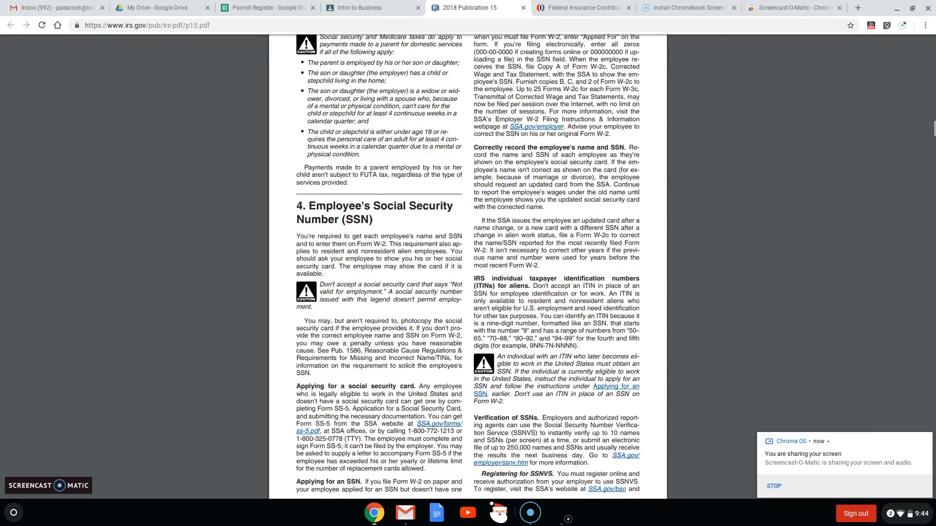
Find the Wage Bracket Method table for single persons with a weekly payroll period in Publication 15
{"action": "scroll", "coordinate": [468, 263], "scroll_direction": "down", "scroll_amount": 9}
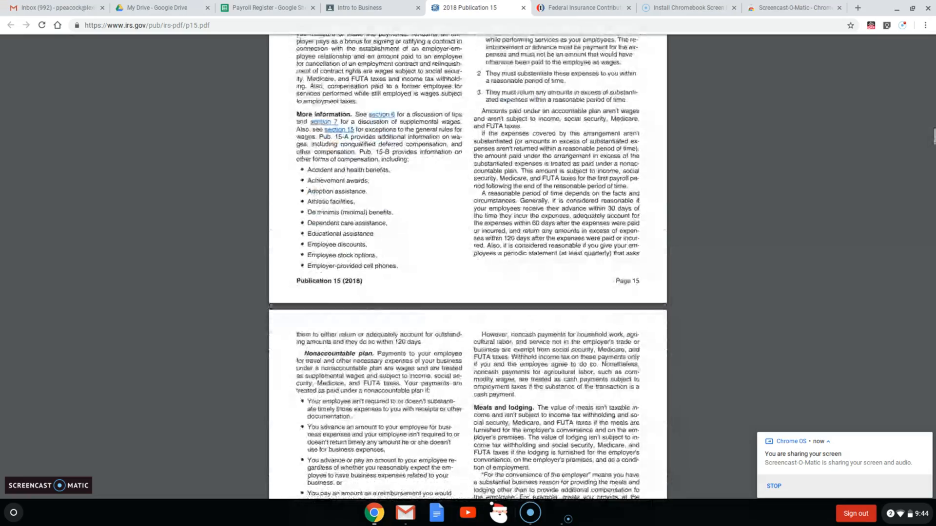
{"action": "scroll", "coordinate": [468, 263], "scroll_direction": "down", "scroll_amount": 20}
{"action": "scroll", "coordinate": [468, 263], "scroll_direction": "down", "scroll_amount": 20}
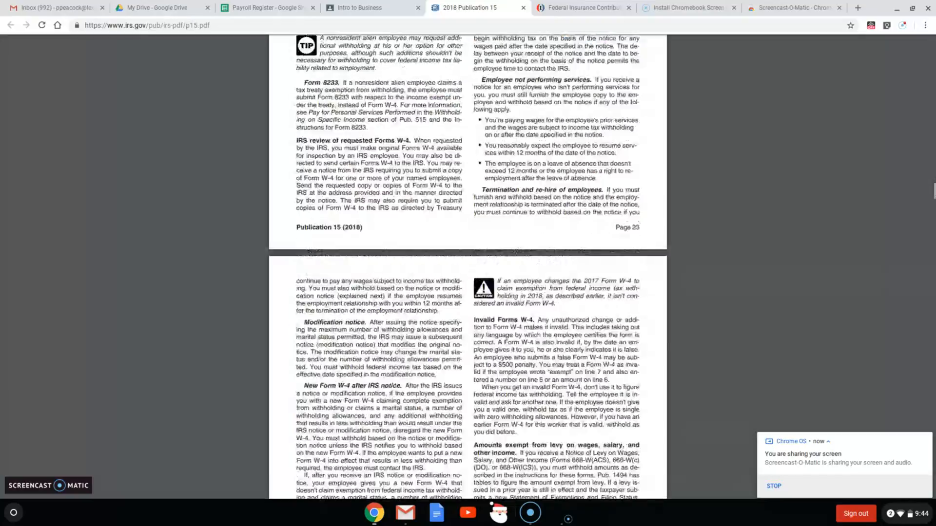
{"action": "scroll", "coordinate": [468, 263], "scroll_direction": "down", "scroll_amount": 15}
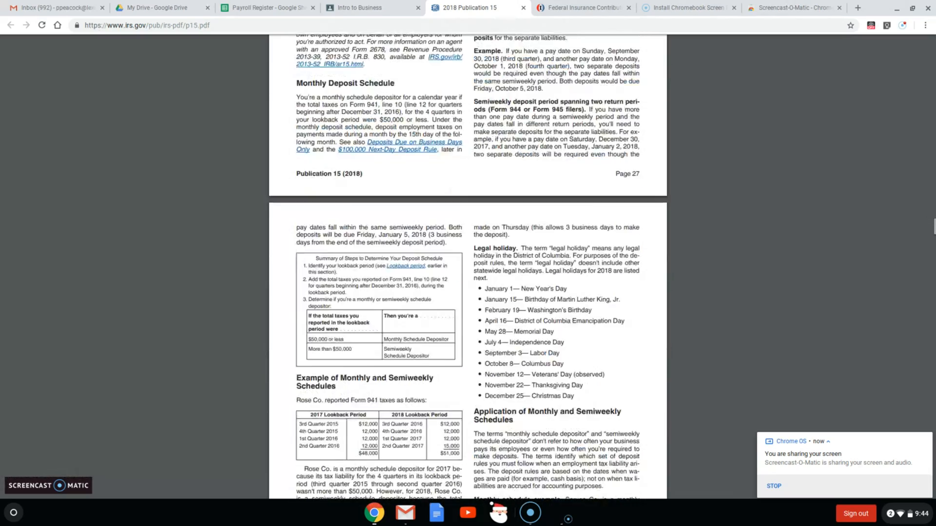
{"action": "scroll", "coordinate": [468, 263], "scroll_direction": "down", "scroll_amount": 20}
{"action": "scroll", "coordinate": [468, 264], "scroll_direction": "down", "scroll_amount": 17}
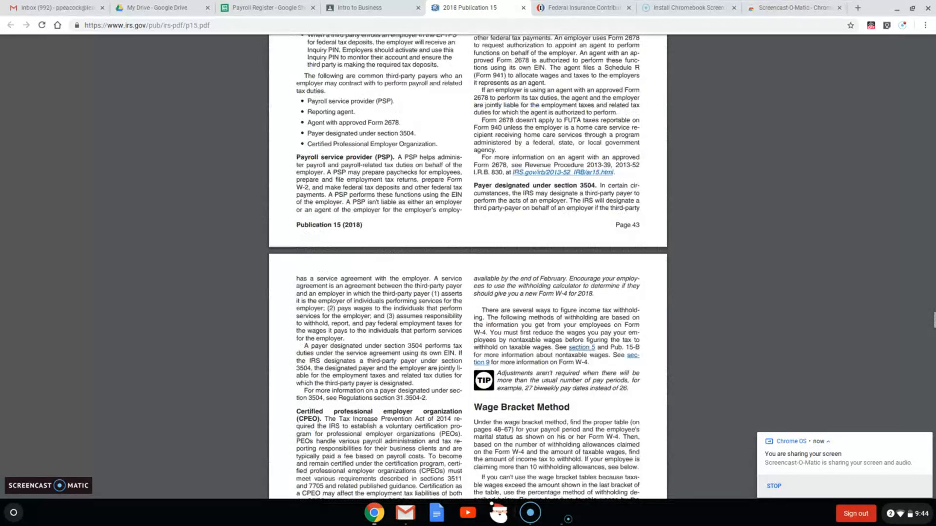
{"action": "scroll", "coordinate": [468, 264], "scroll_direction": "down", "scroll_amount": 20}
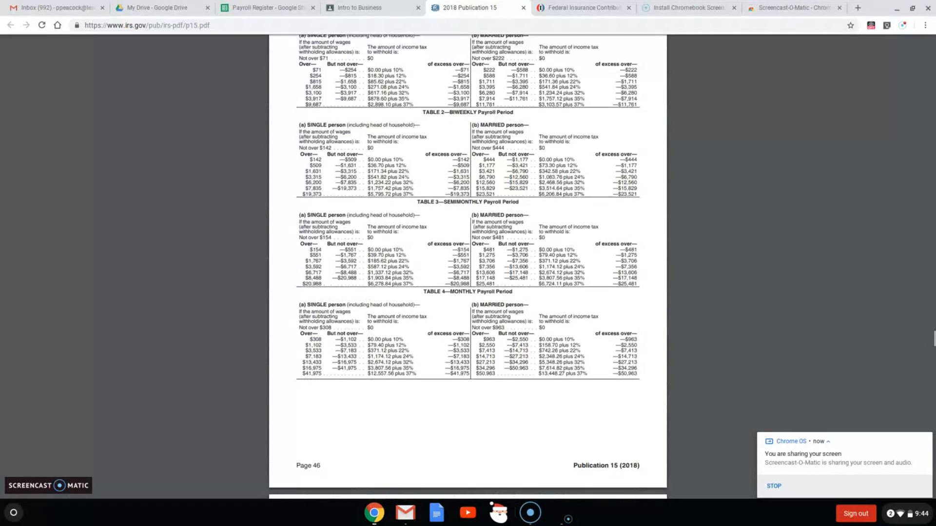
{"action": "scroll", "coordinate": [468, 263], "scroll_direction": "down", "scroll_amount": 16}
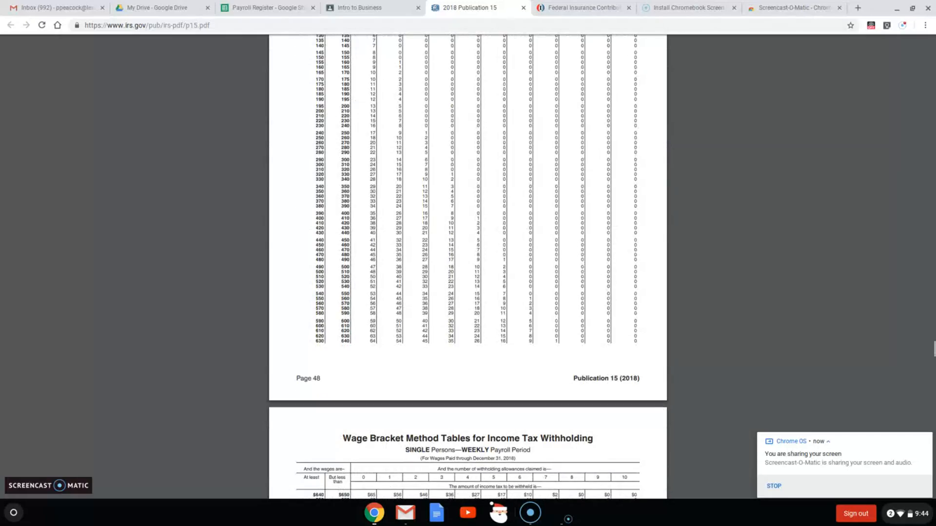
{"action": "scroll", "coordinate": [468, 263], "scroll_direction": "up", "scroll_amount": 4}
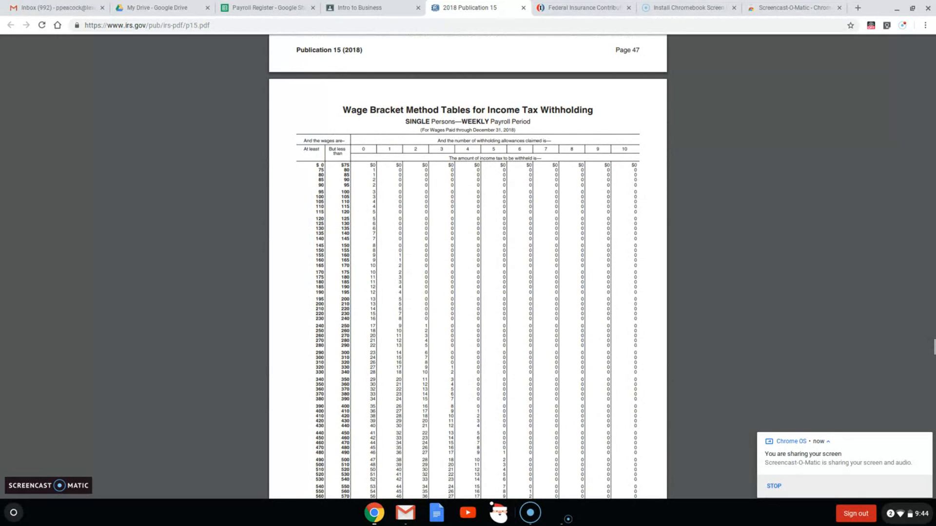
{"action": "scroll", "coordinate": [468, 263], "scroll_direction": "down", "scroll_amount": 1}
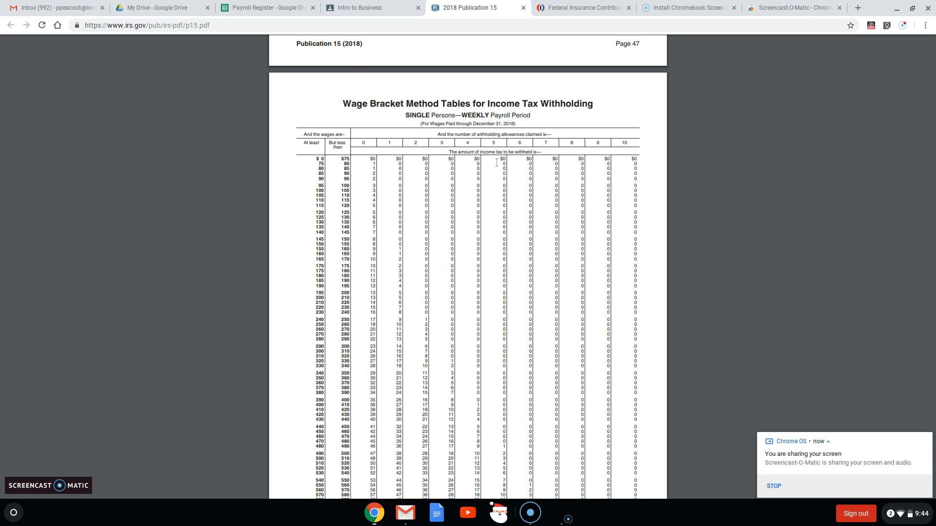
Check the employees' withholding statuses and gross earnings in the payroll register and return to the Publication 15 tax table
{"action": "left_click", "coordinate": [247, 8]}
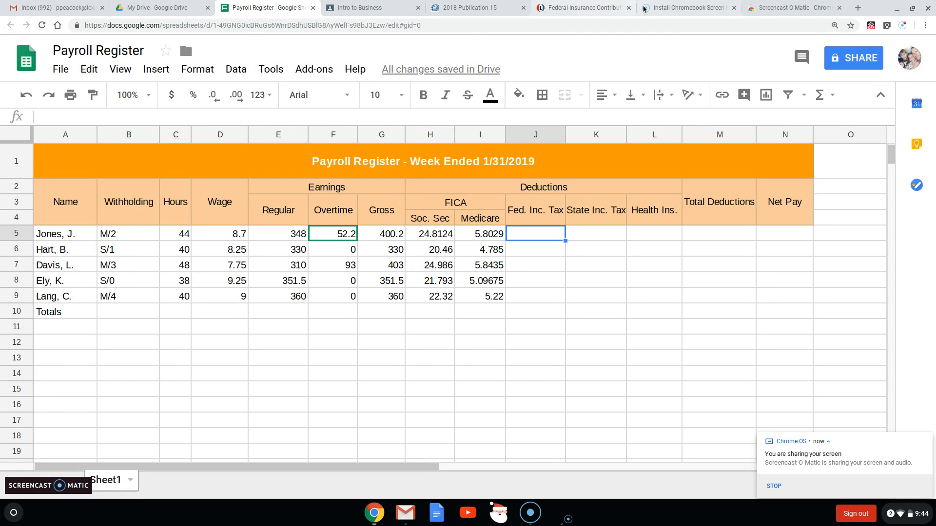
{"action": "left_click", "coordinate": [492, 8]}
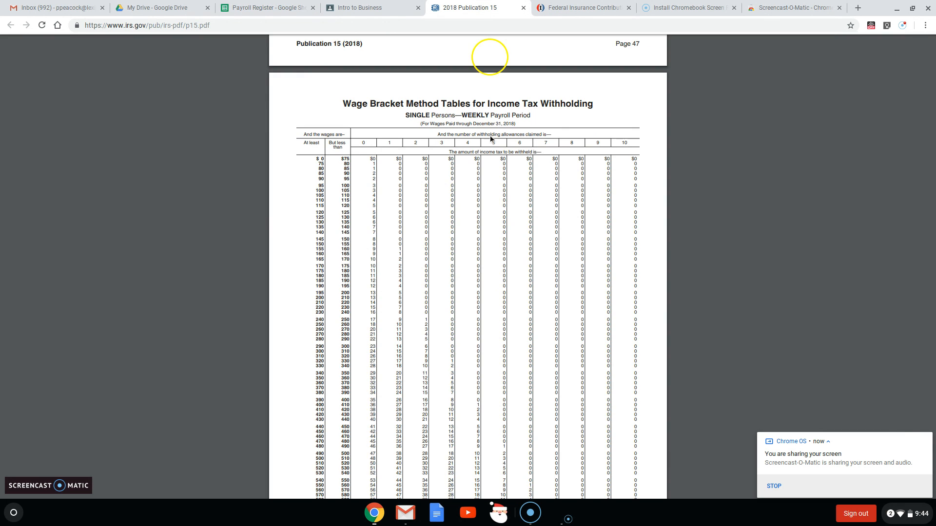
Find the Wage Bracket Method table for married persons with a weekly payroll period in Publication 15
{"action": "scroll", "coordinate": [487, 173], "scroll_direction": "down", "scroll_amount": 3}
{"action": "scroll", "coordinate": [487, 173], "scroll_direction": "down", "scroll_amount": 6}
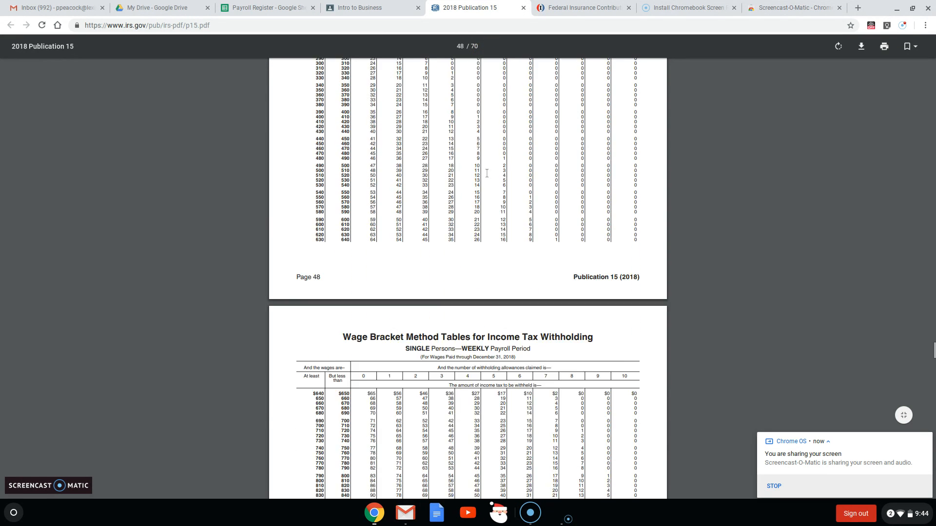
{"action": "scroll", "coordinate": [468, 267], "scroll_direction": "down", "scroll_amount": 10}
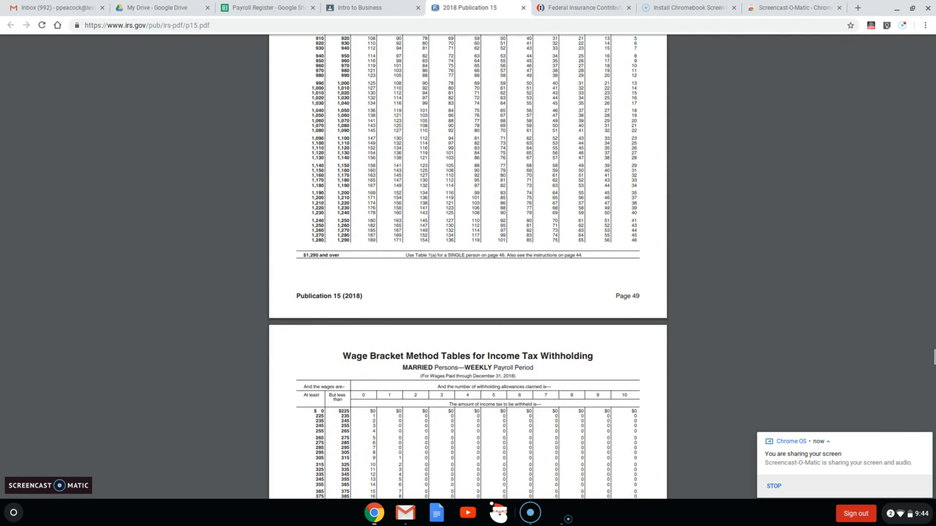
{"action": "scroll", "coordinate": [468, 268], "scroll_direction": "down", "scroll_amount": 2}
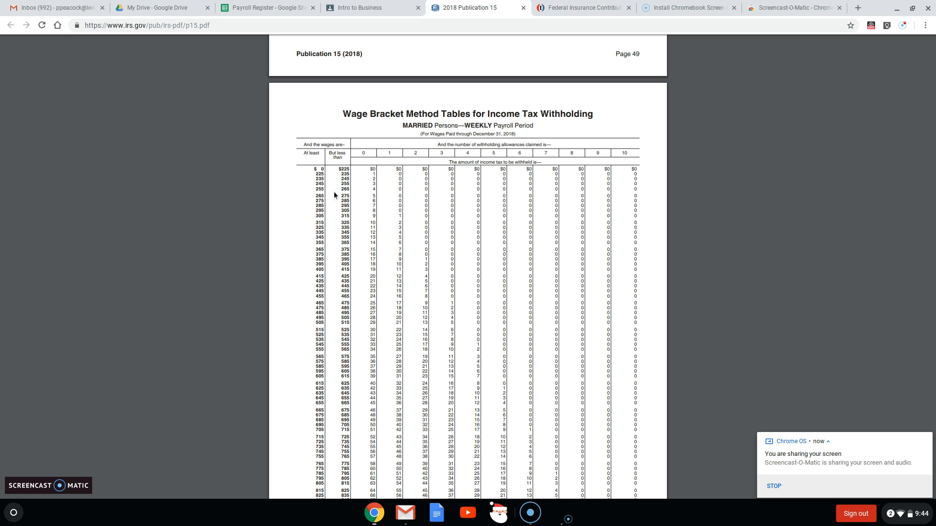
Check the first employee's gross earnings in G5 and look up the withholding for two allowances in Publication 15's married weekly table
{"action": "left_click", "coordinate": [273, 8]}
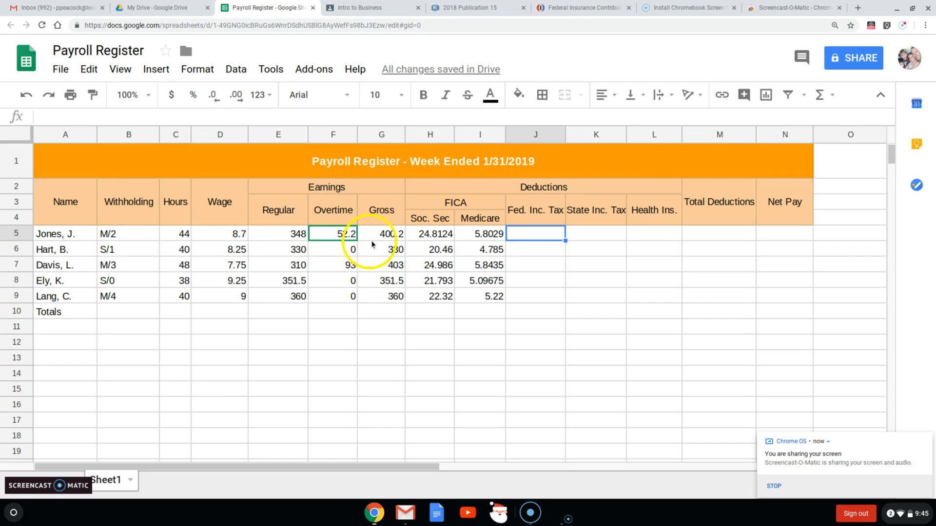
{"action": "left_click", "coordinate": [401, 235]}
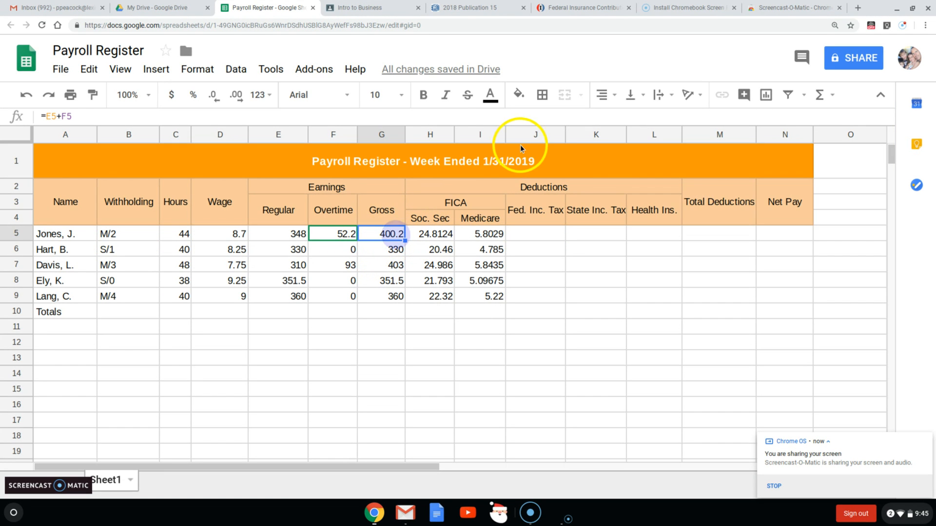
{"action": "left_click", "coordinate": [465, 9]}
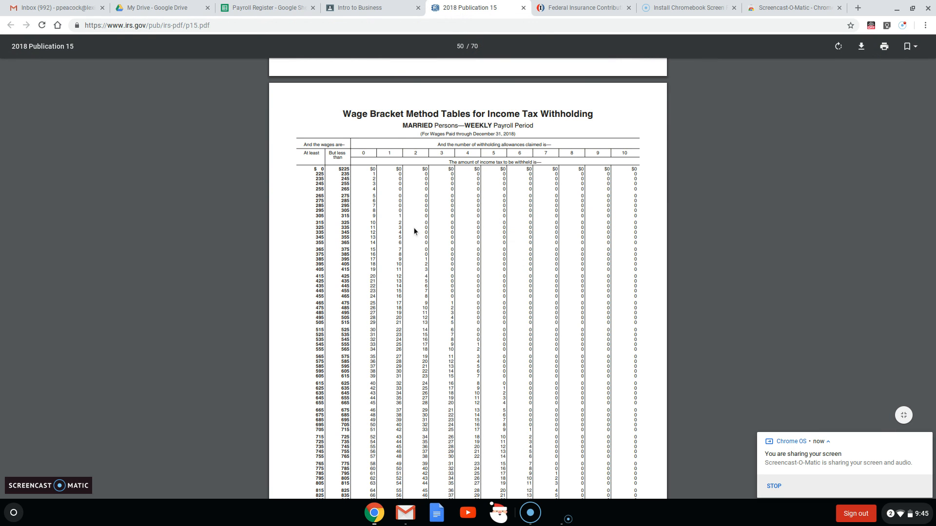
{"action": "key", "text": "ctrl+plus"}
{"action": "key", "text": "ctrl+plus"}
{"action": "key", "text": "ctrl+plus"}
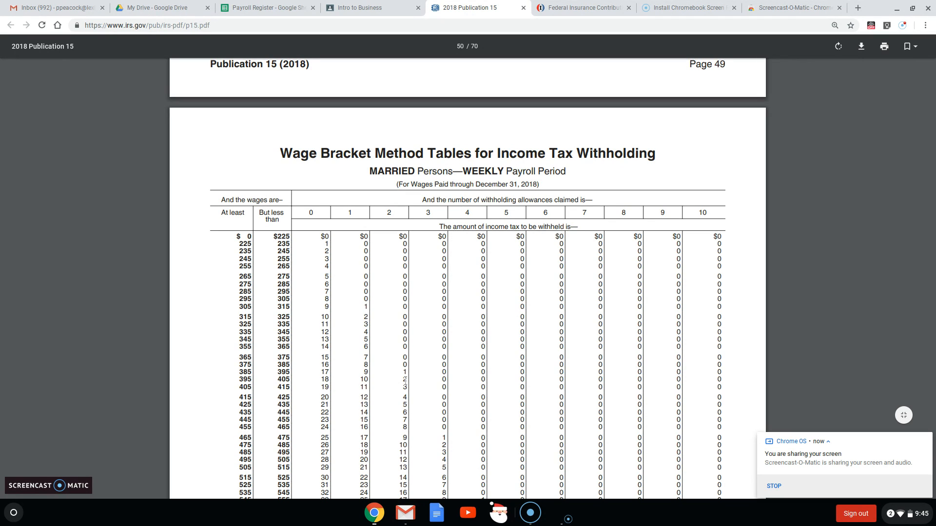
{"action": "left_click_drag", "start_coordinate": [400, 380], "coordinate": [404, 382]}
Enter 2 as the first employee's federal income tax in J5 of the payroll register
{"action": "left_click", "coordinate": [252, 5]}
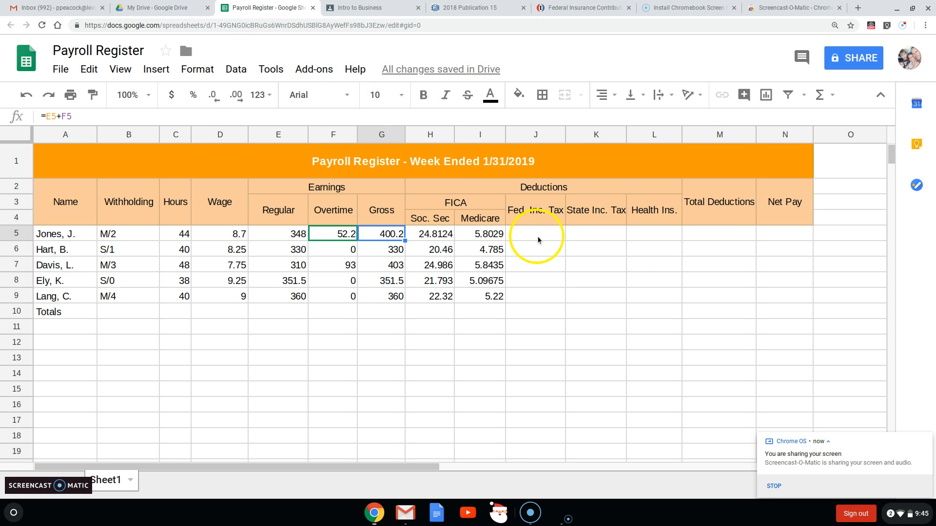
{"action": "left_click", "coordinate": [538, 240]}
{"action": "type", "text": "2"}
{"action": "key", "text": "Return"}
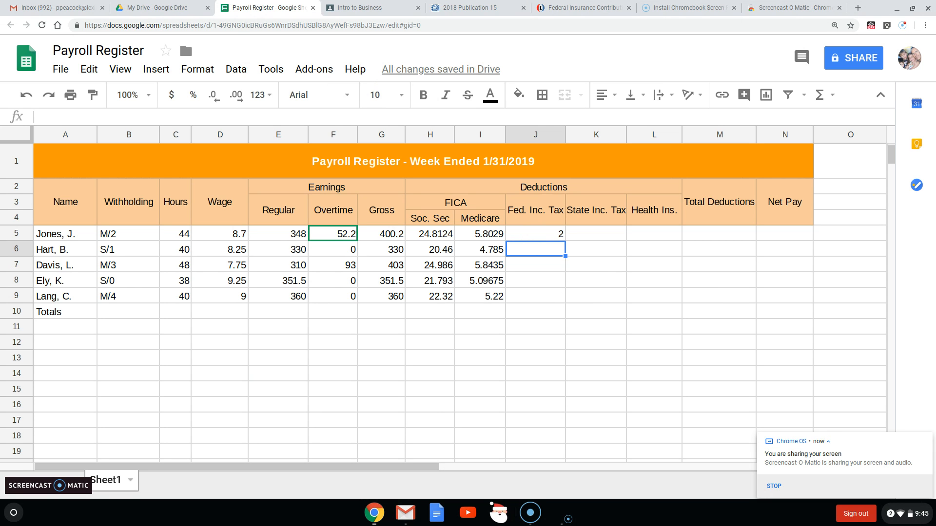
Select the first employee's state income tax cell K5 and search Google for "illinois income tax rate 2018" in a new browser tab
{"action": "left_click", "coordinate": [601, 236]}
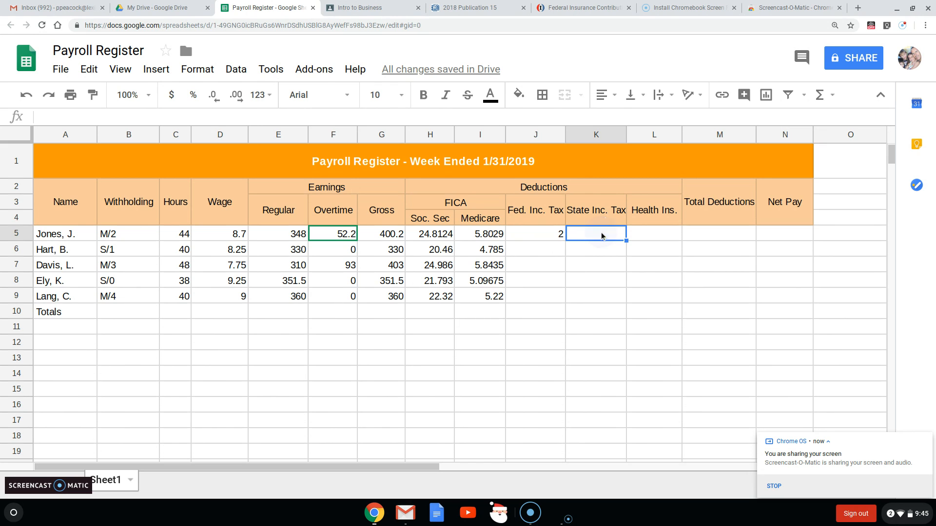
{"action": "left_click", "coordinate": [857, 8]}
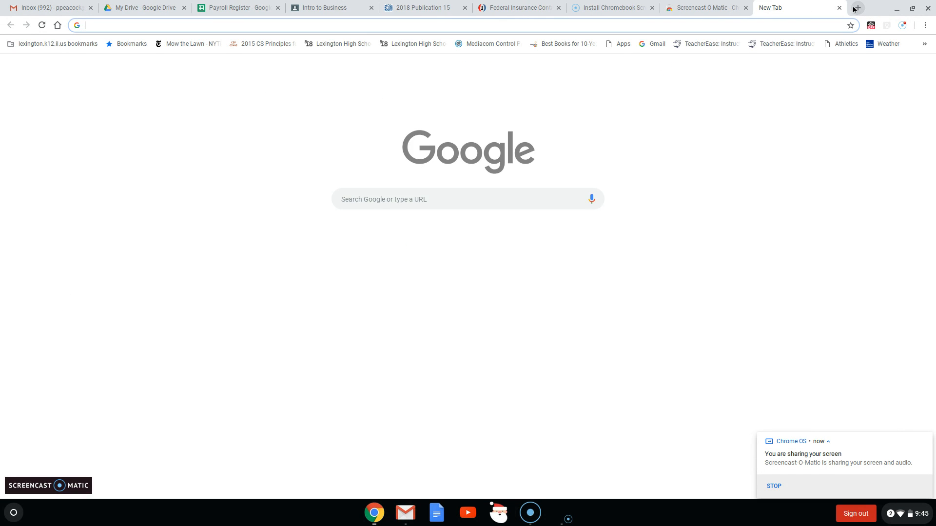
{"action": "type", "text": "illinos"}
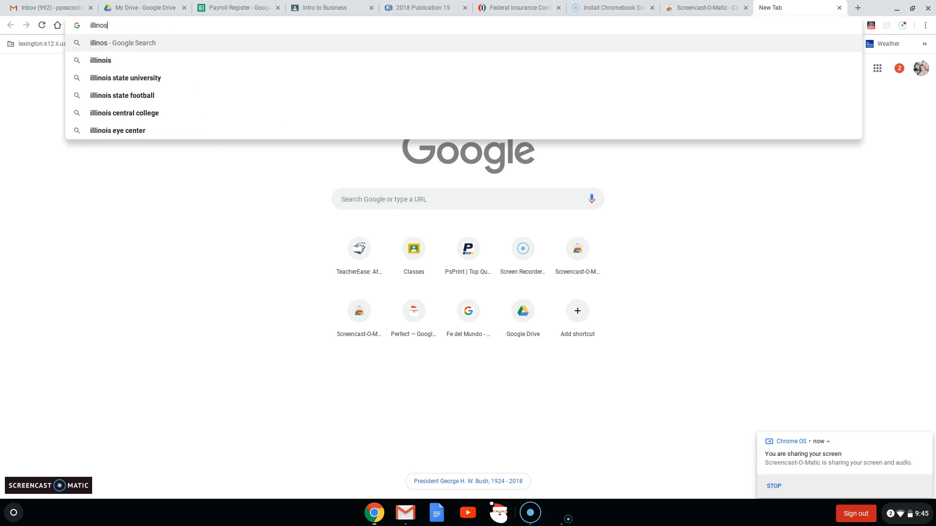
{"action": "type", "text": " inco"}
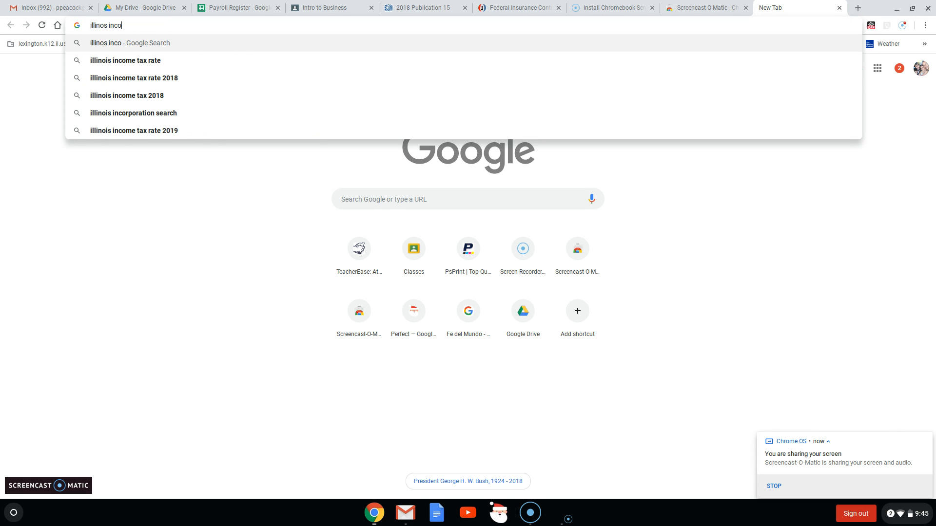
{"action": "key", "text": "Down"}
{"action": "key", "text": "Down"}
{"action": "key", "text": "Return"}
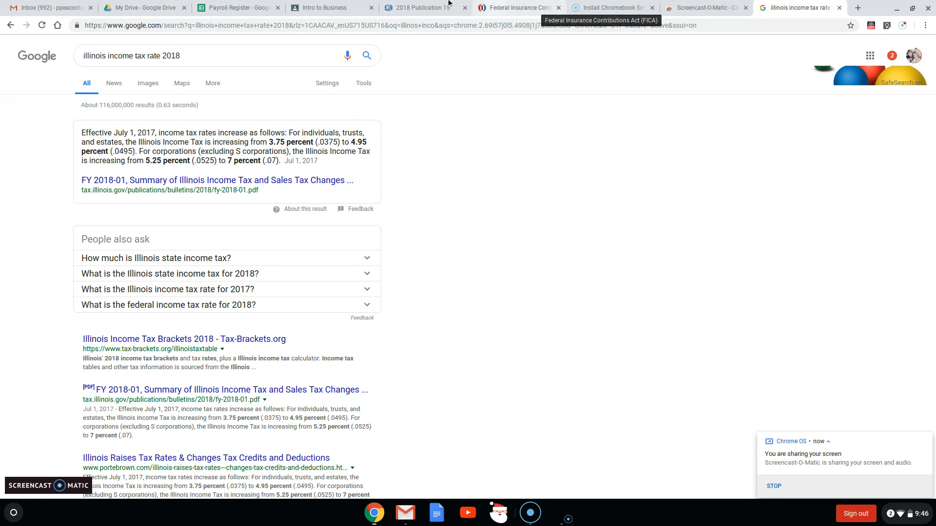
Calculate the first employee's state income tax in K5 of the payroll register with the formula =G5*.0495
{"action": "left_click", "coordinate": [260, 9]}
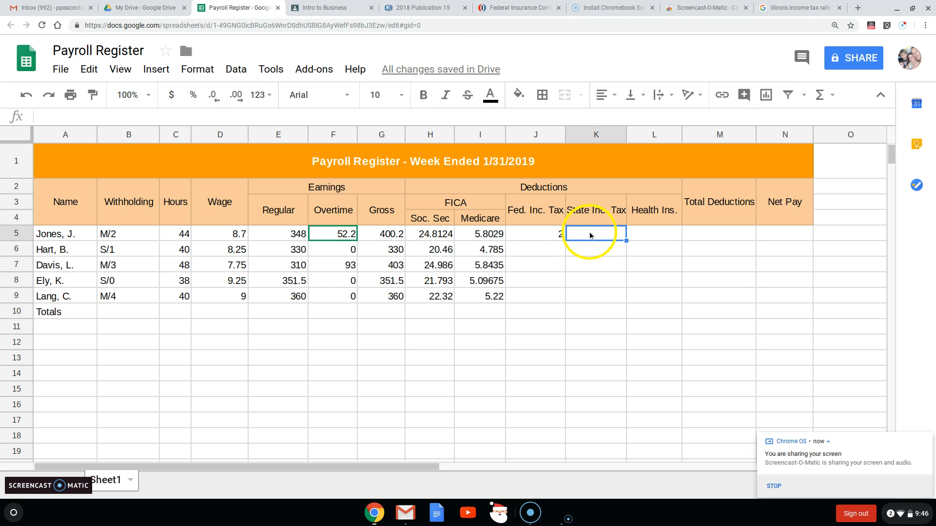
{"action": "type", "text": "="}
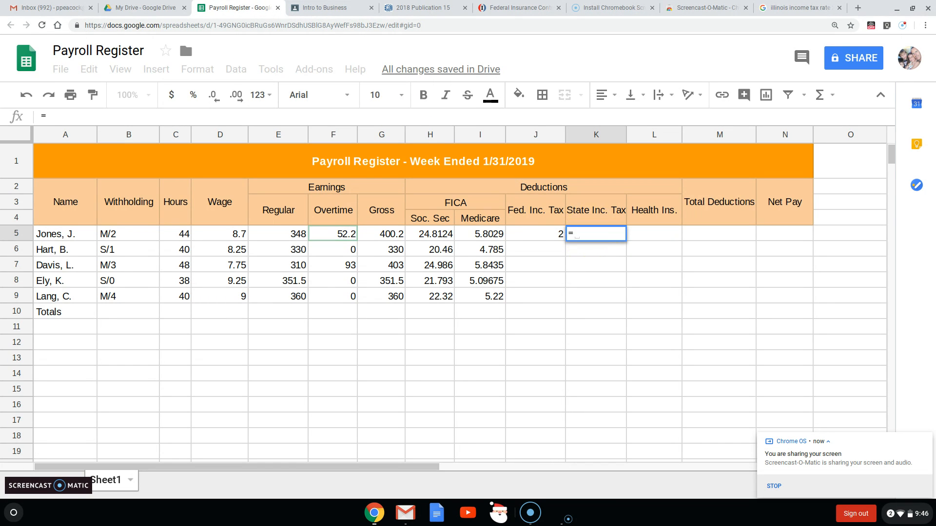
{"action": "left_click", "coordinate": [398, 235]}
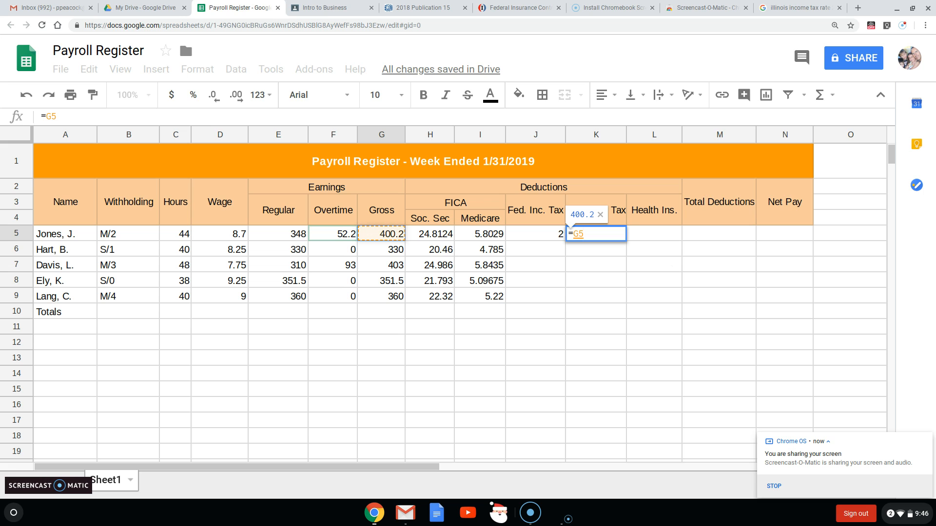
{"action": "type", "text": "*."}
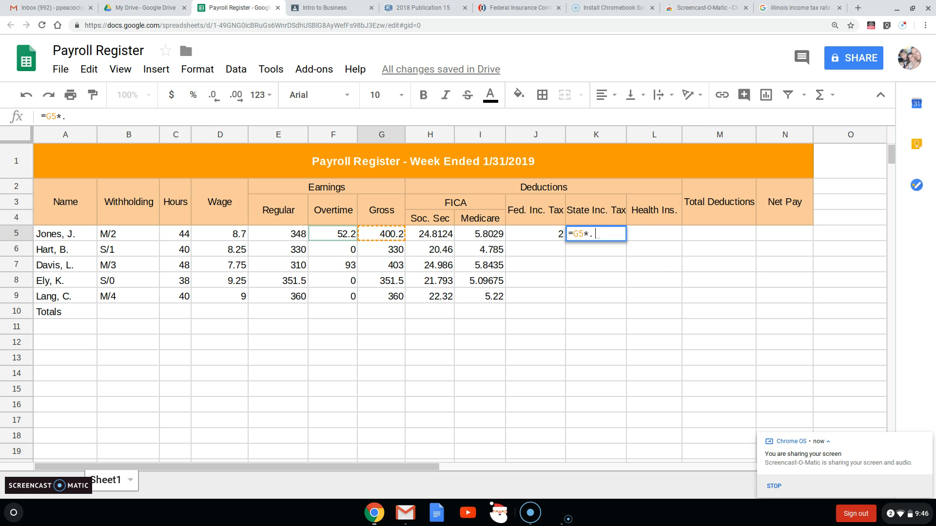
{"action": "type", "text": "0495"}
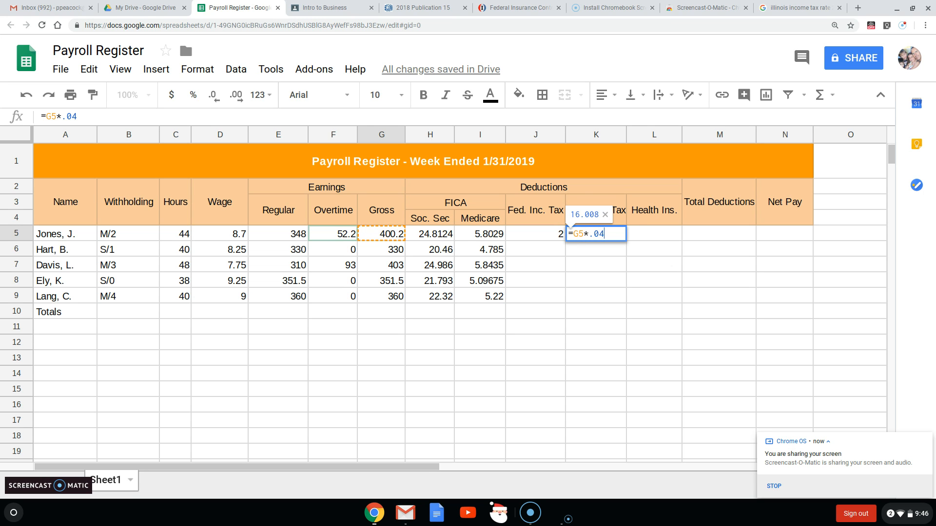
{"action": "key", "text": "Return"}
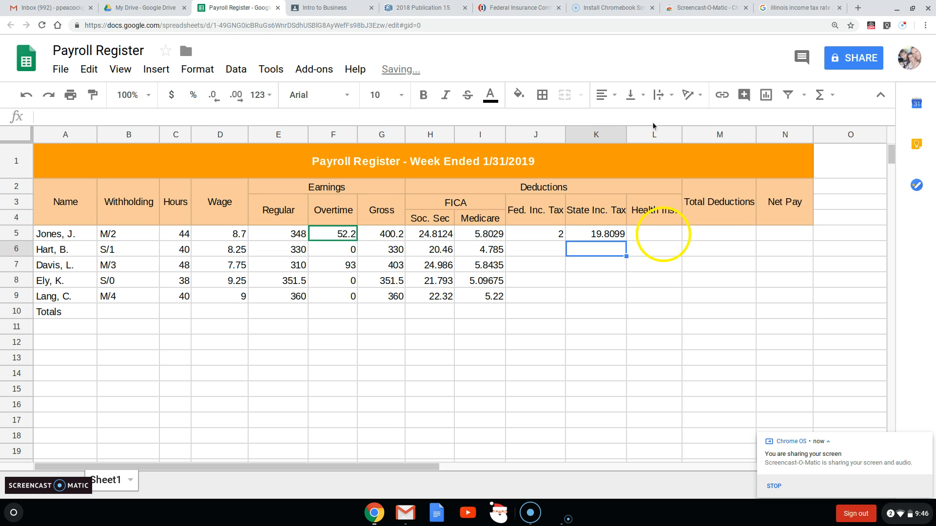
Recheck the Illinois tax rate search results and fill the state income tax formula from K5 down to K9 in the payroll register
{"action": "left_click", "coordinate": [775, 11]}
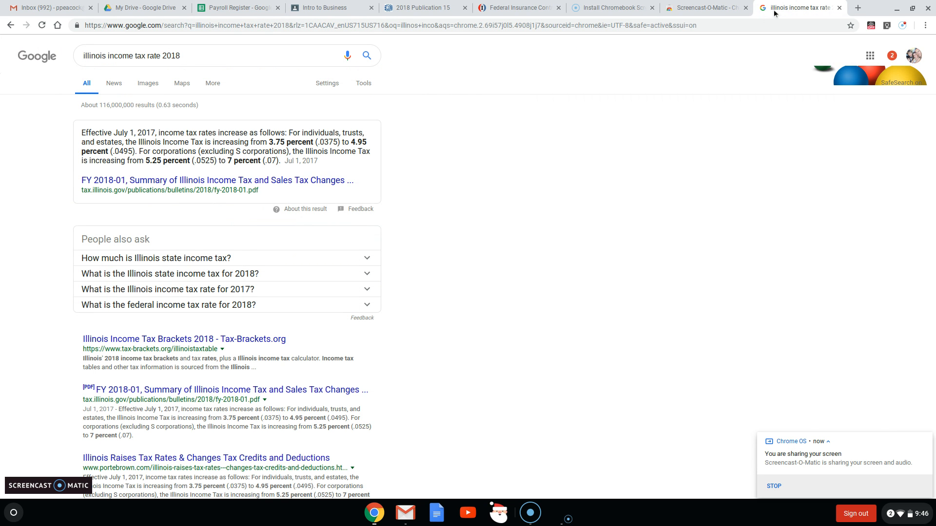
{"action": "left_click", "coordinate": [233, 8]}
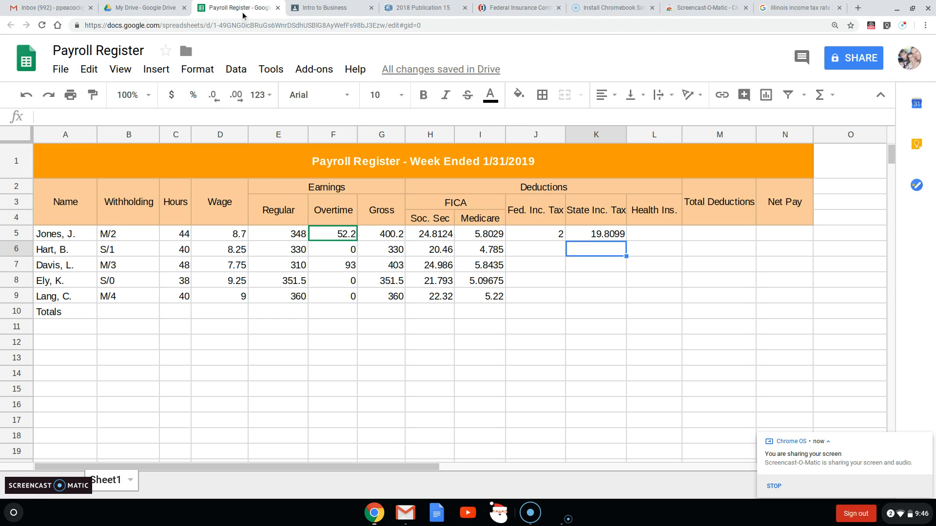
{"action": "left_click", "coordinate": [607, 239]}
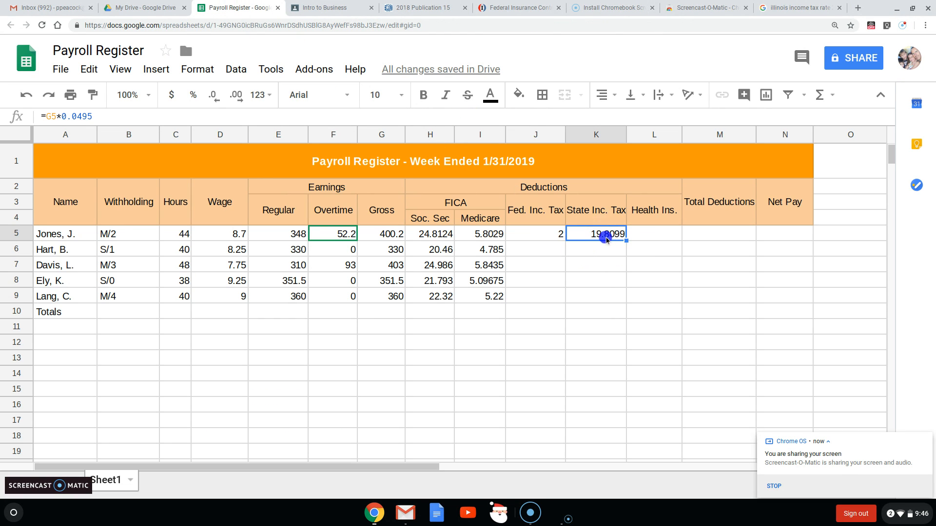
{"action": "left_click_drag", "start_coordinate": [625, 240], "coordinate": [617, 298]}
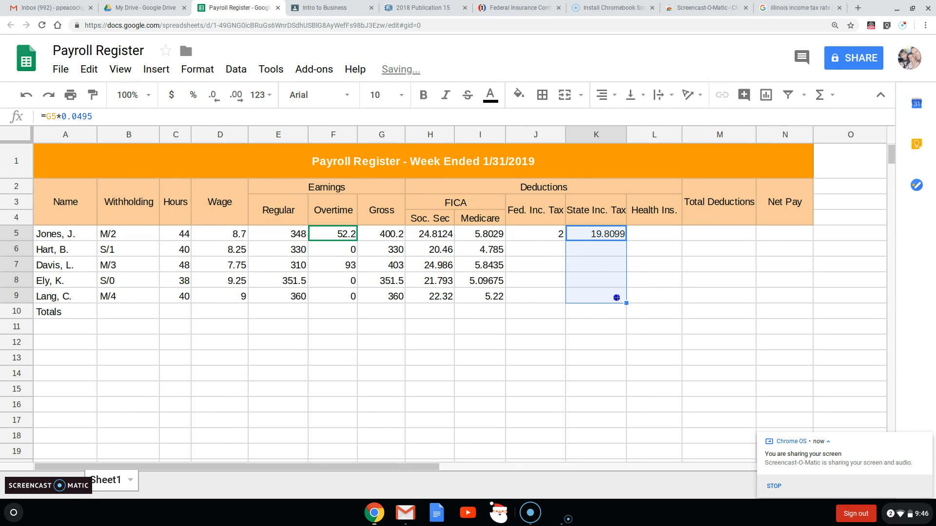
Enter 50 as the first employee's health insurance deduction in L5
{"action": "left_click", "coordinate": [662, 230]}
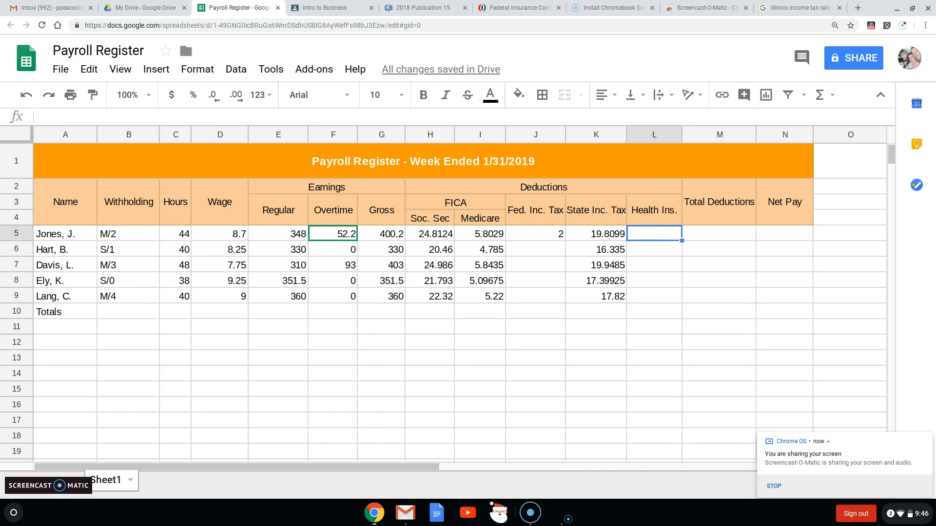
{"action": "type", "text": "50"}
{"action": "key", "text": "Return"}
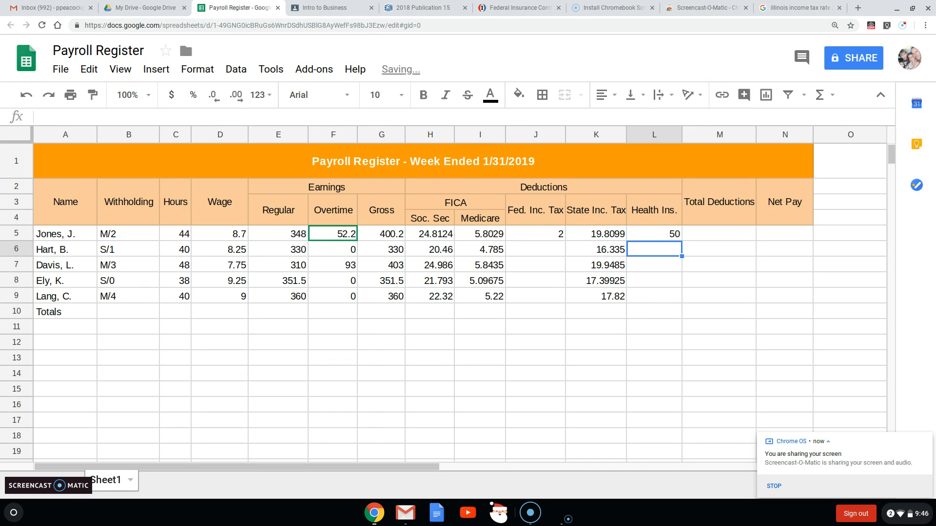
Set the health insurance deduction to 20 in L5 and to 0 for the second employee in L6
{"action": "key", "text": "Up"}
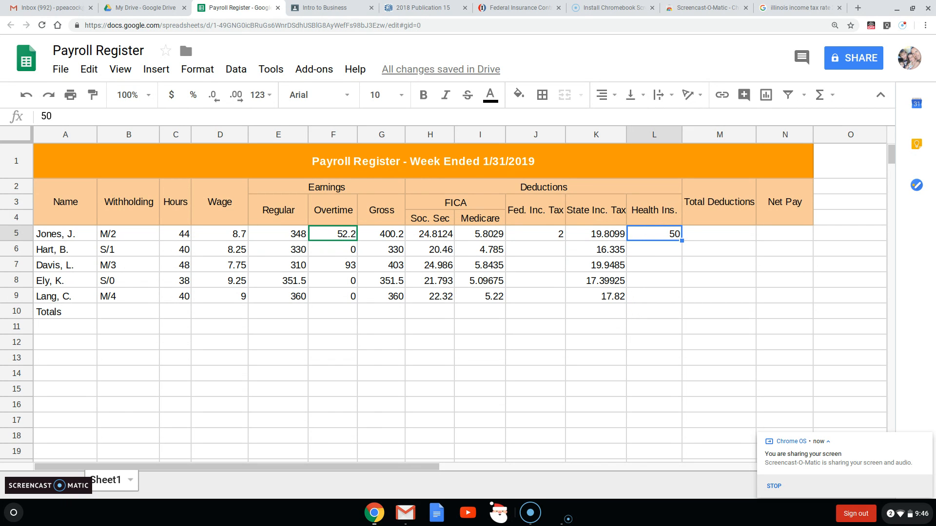
{"action": "type", "text": "20"}
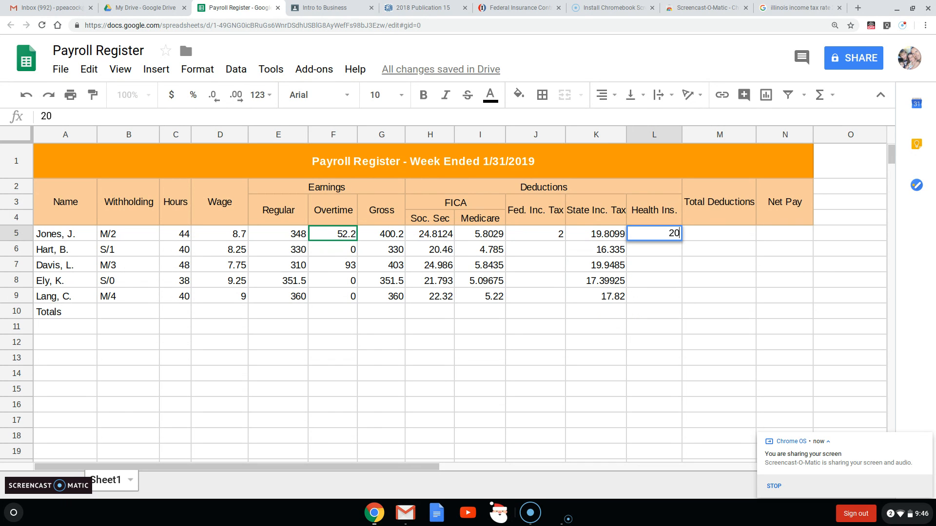
{"action": "key", "text": "Return"}
{"action": "key", "text": "Down"}
{"action": "key", "text": "Down"}
{"action": "key", "text": "Down"}
{"action": "key", "text": "Up"}
{"action": "key", "text": "Up"}
{"action": "key", "text": "Up"}
{"action": "type", "text": "0"}
{"action": "key", "text": "Return"}
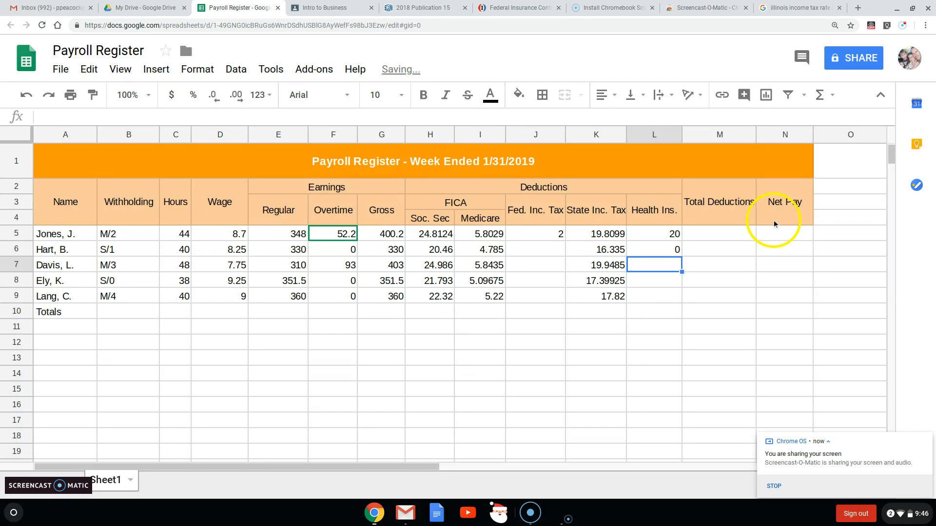
Try to total the first employee's deductions in M5 by summing H5:L5
{"action": "left_click", "coordinate": [712, 239]}
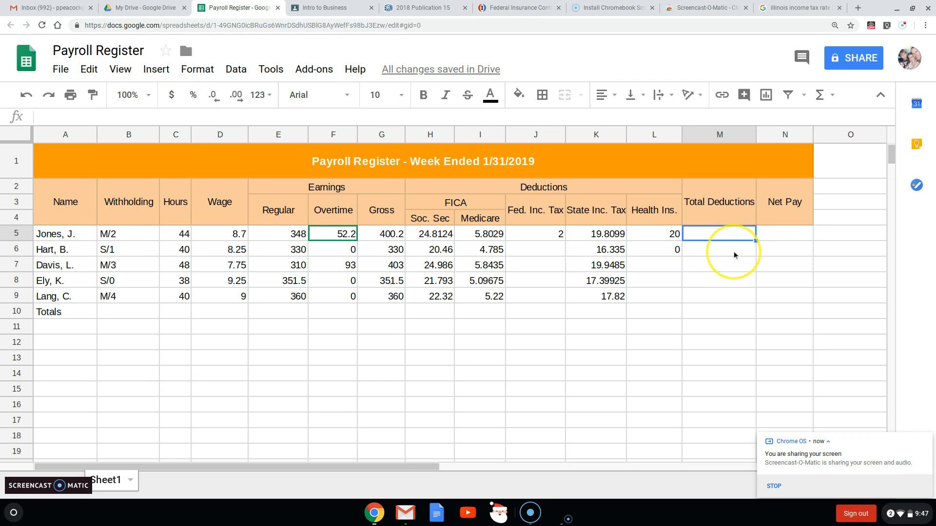
{"action": "type", "text": "=su"}
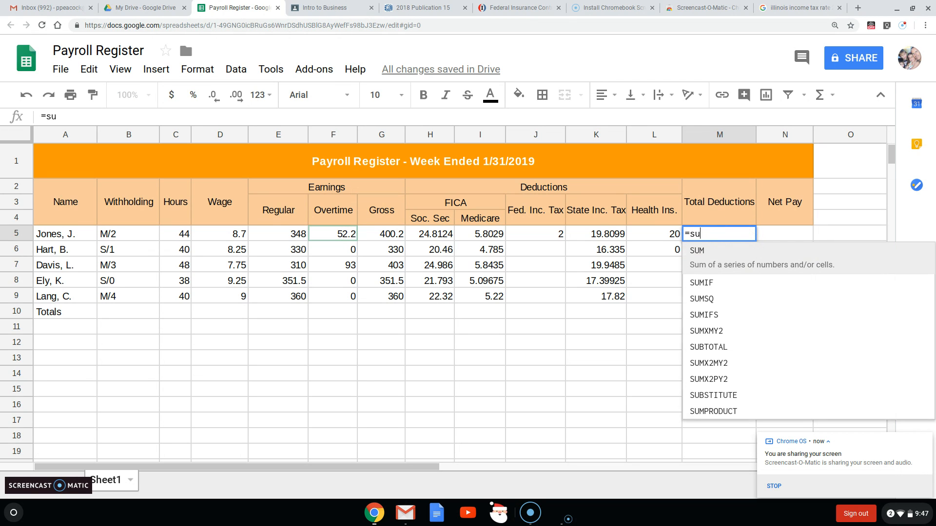
{"action": "type", "text": "m("}
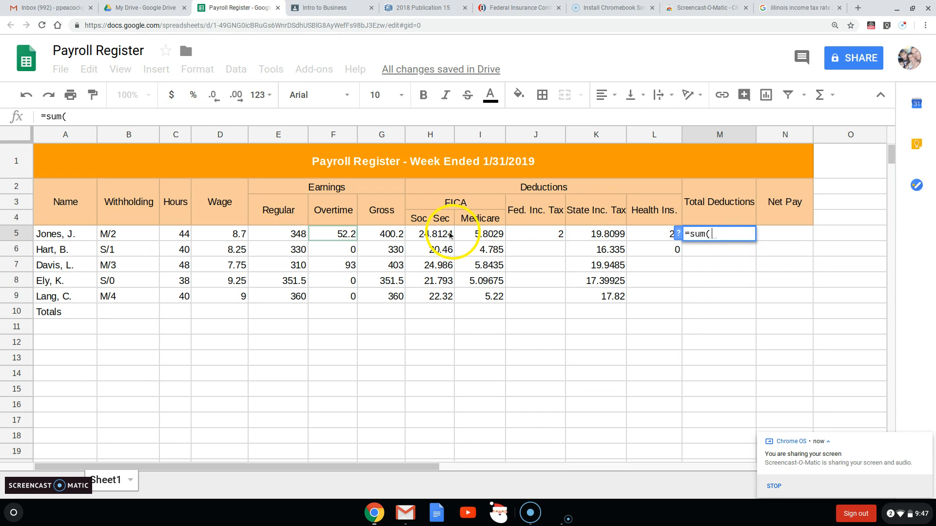
{"action": "left_click_drag", "start_coordinate": [442, 237], "coordinate": [636, 233]}
{"action": "left_click", "coordinate": [642, 235]}
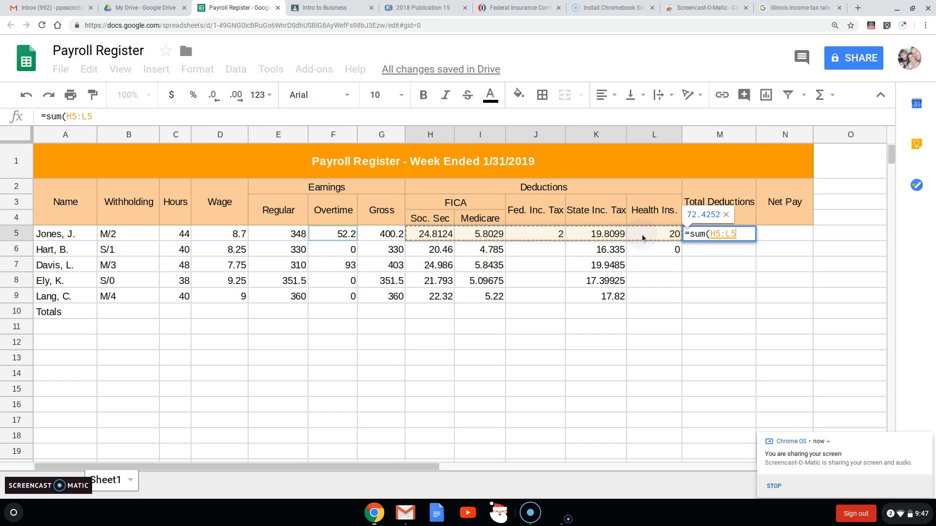
{"action": "key", "text": "Return"}
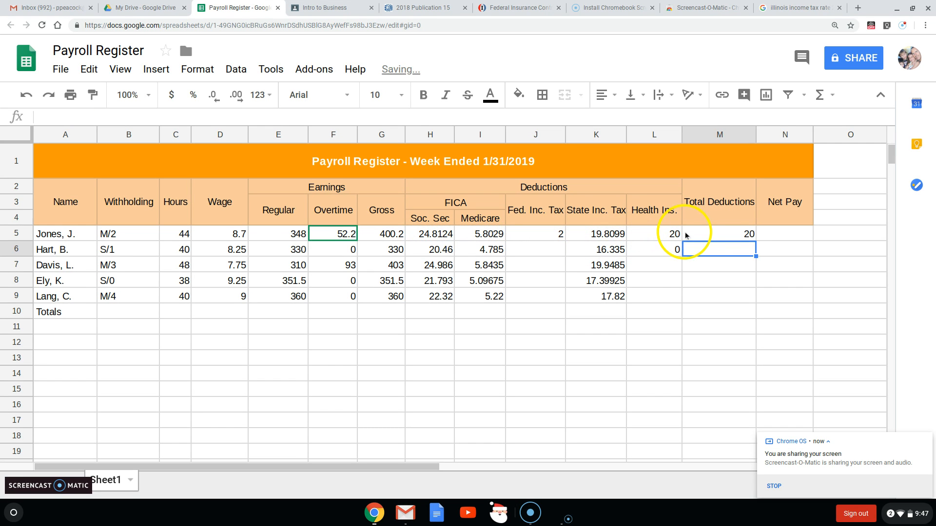
Replace the first employee's total deductions in M5 with =sum(H5:L5) and fill the formula down to M9
{"action": "left_click", "coordinate": [743, 238]}
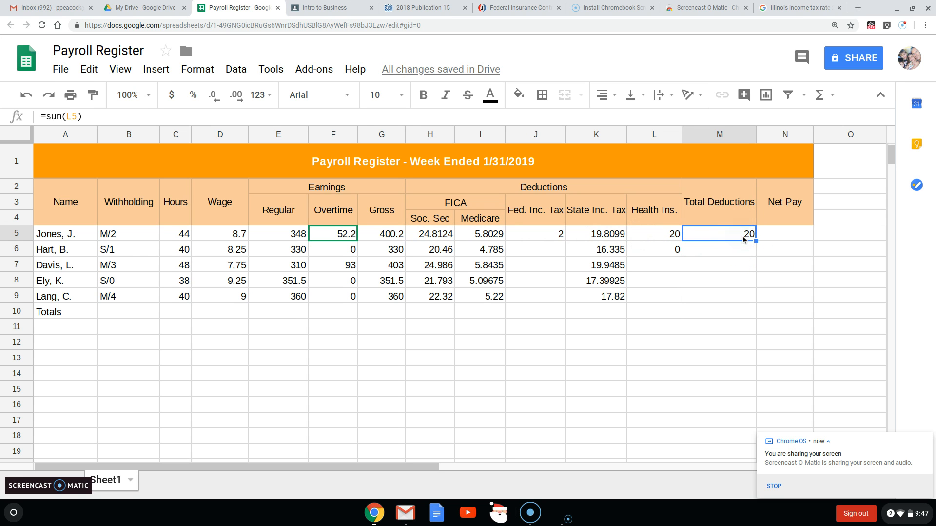
{"action": "type", "text": "=sum"}
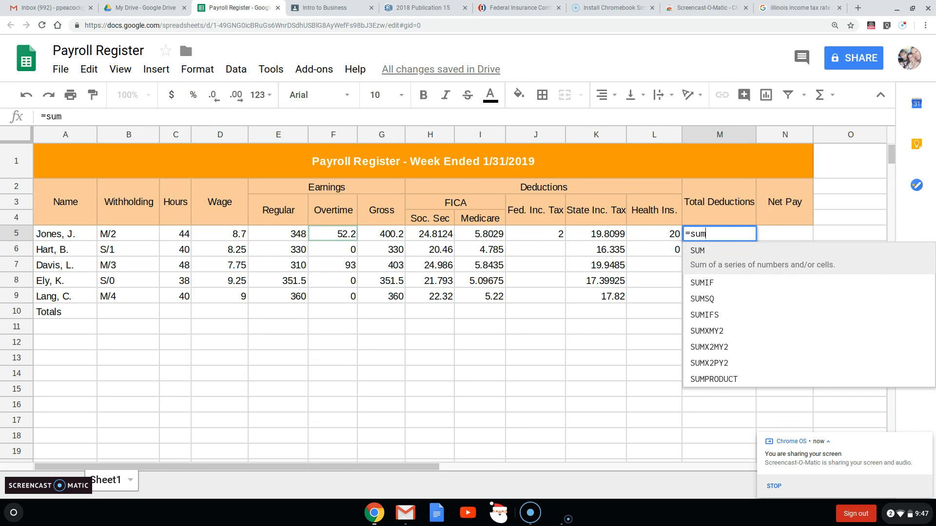
{"action": "type", "text": "("}
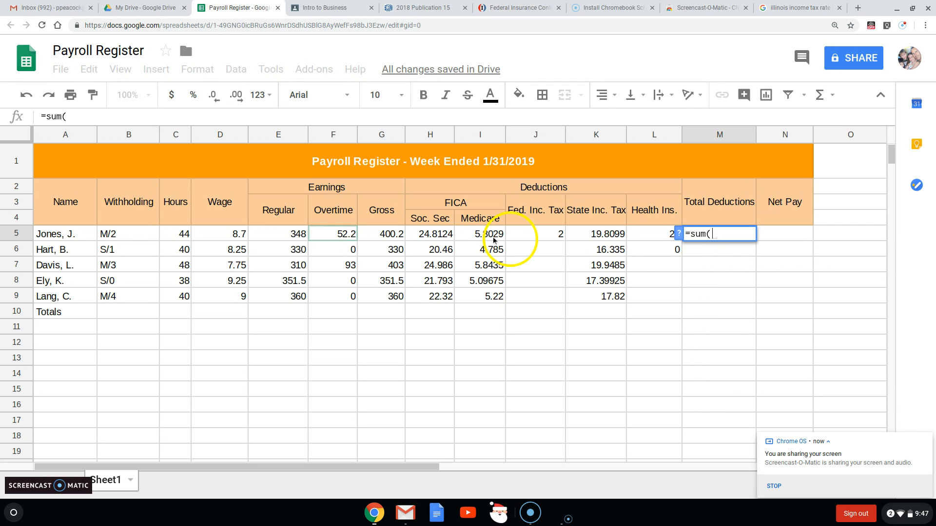
{"action": "left_click_drag", "start_coordinate": [430, 238], "coordinate": [646, 236]}
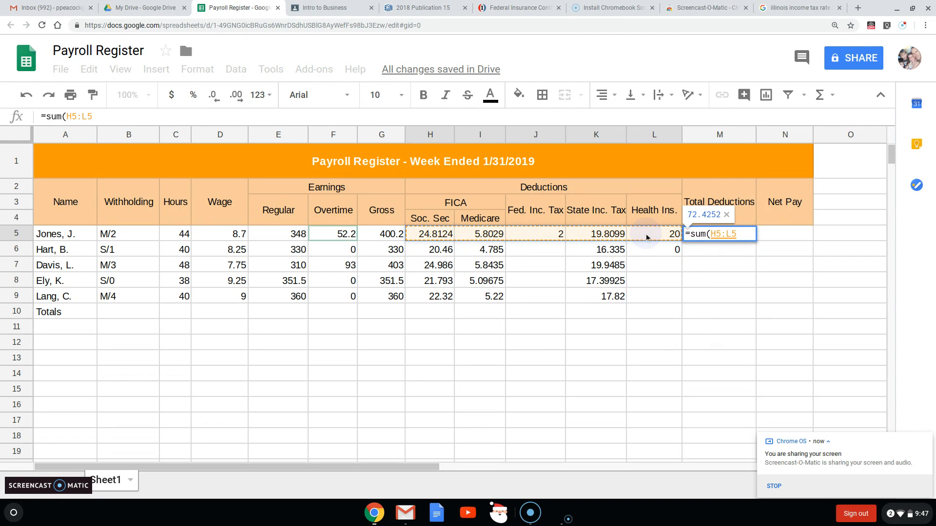
{"action": "key", "text": "Return"}
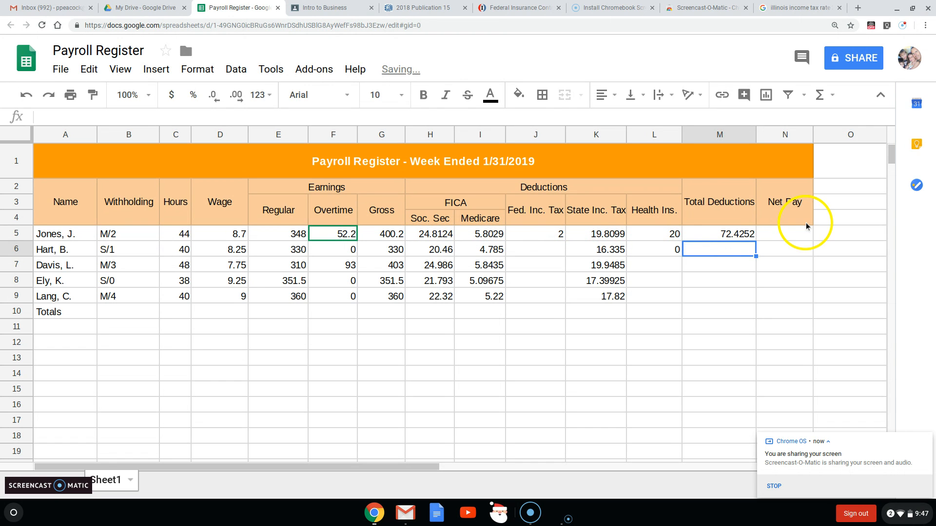
{"action": "left_click", "coordinate": [751, 235]}
{"action": "left_click_drag", "start_coordinate": [756, 241], "coordinate": [750, 297]}
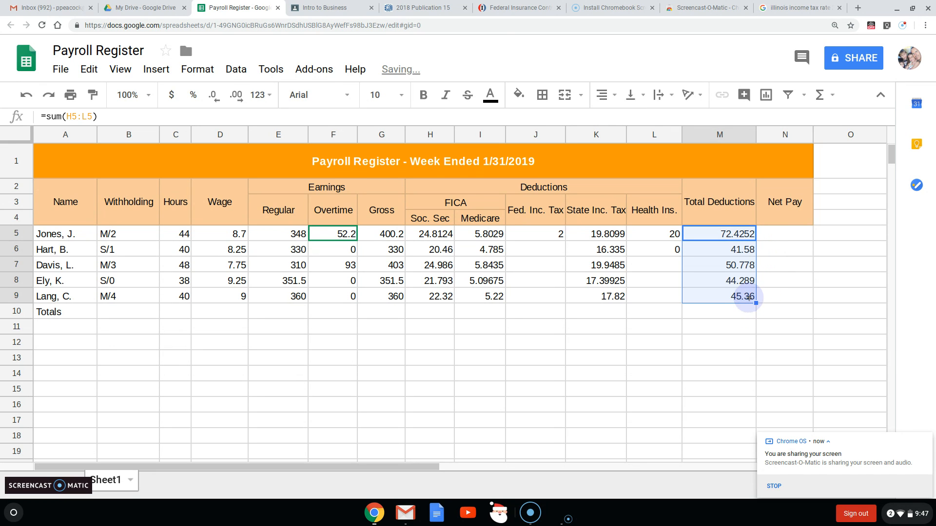
Calculate the first employee's net pay in N5 with the formula =G5-M5 and try to fill it down to N9
{"action": "left_click", "coordinate": [791, 242]}
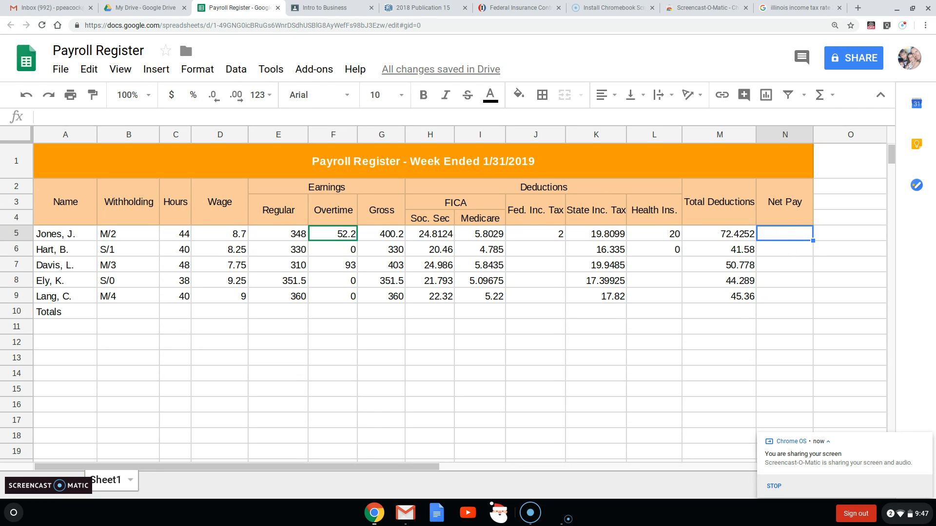
{"action": "type", "text": "="}
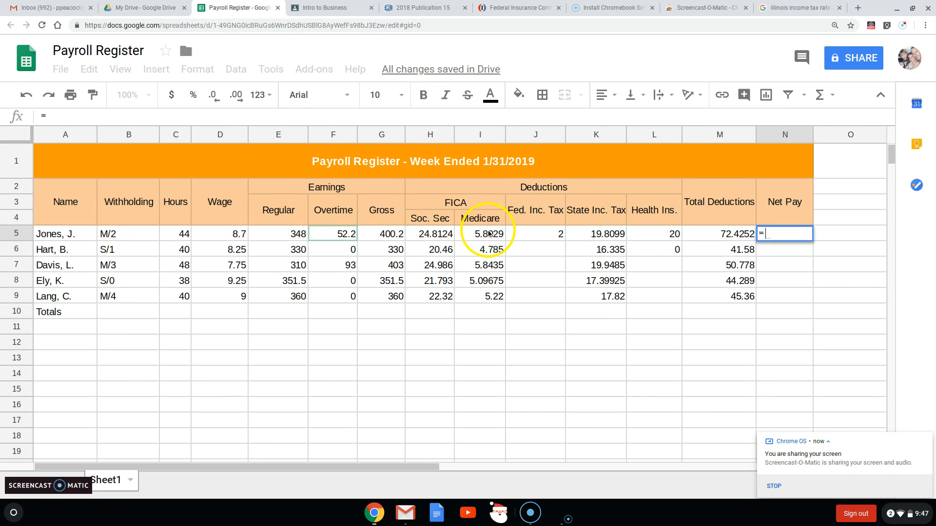
{"action": "left_click", "coordinate": [389, 234]}
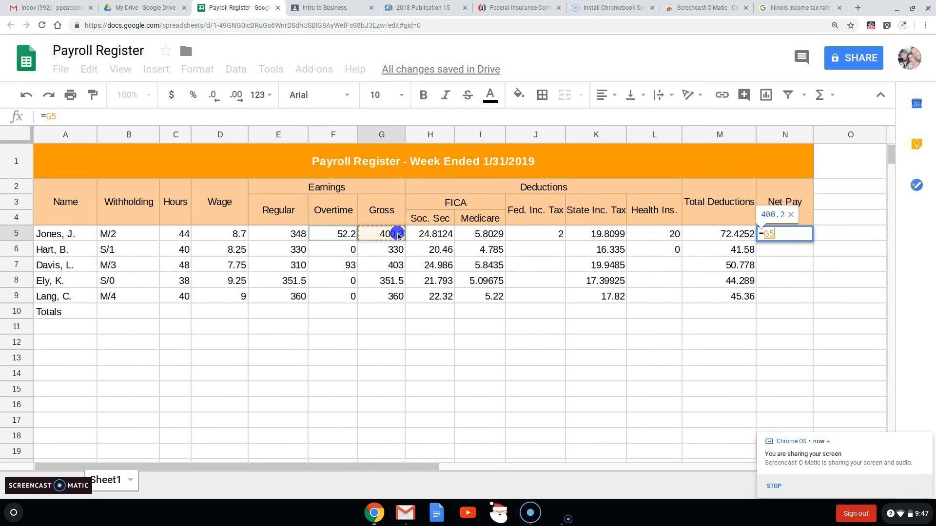
{"action": "type", "text": "-"}
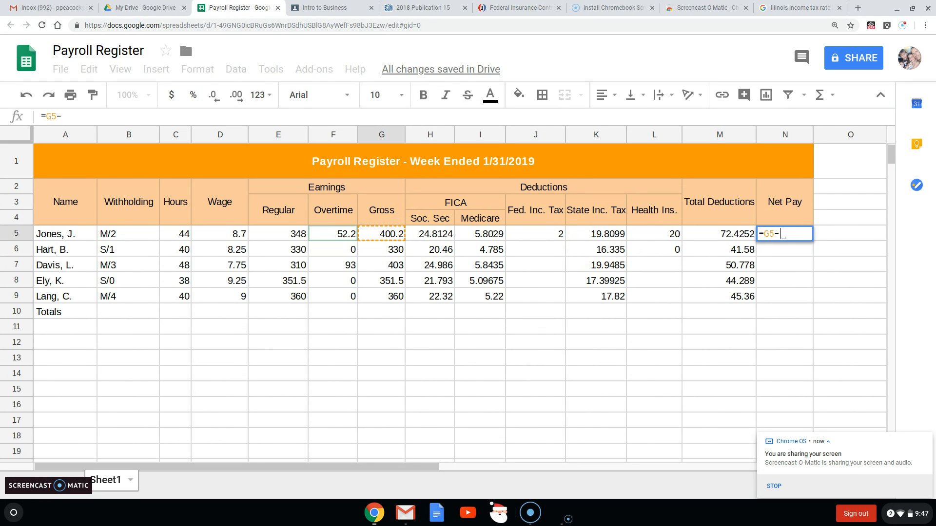
{"action": "left_click", "coordinate": [718, 234]}
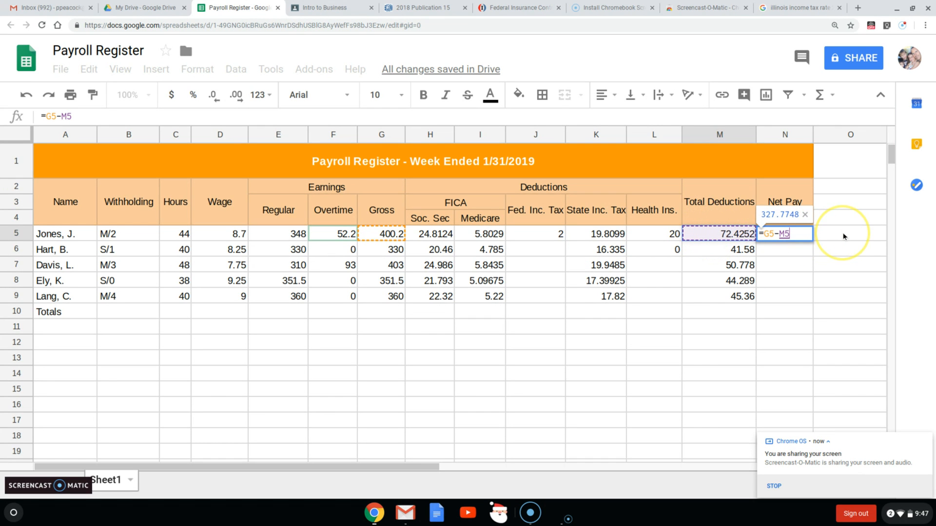
{"action": "key", "text": "Return"}
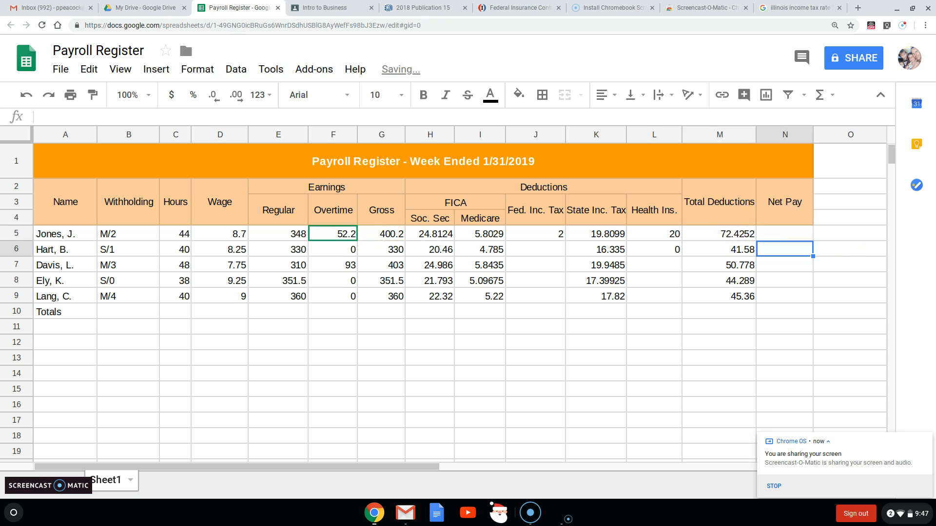
{"action": "left_click", "coordinate": [786, 236]}
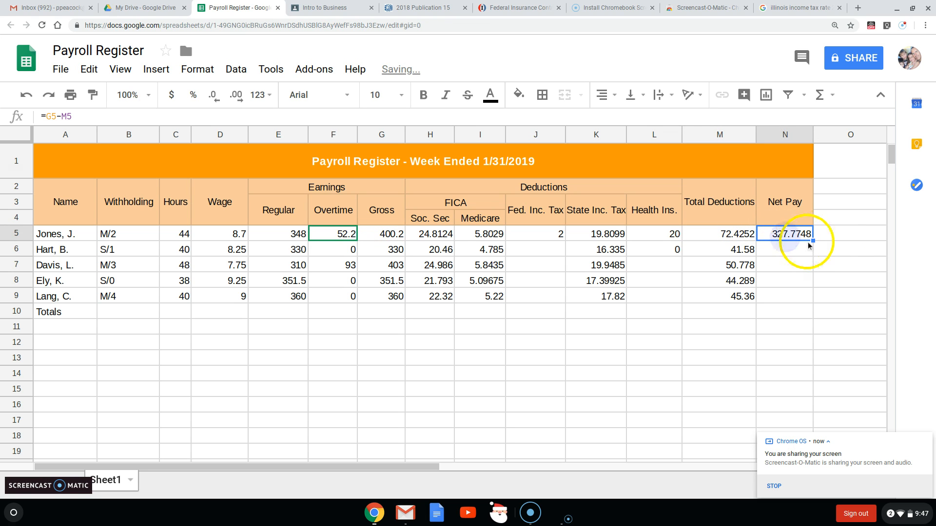
{"action": "left_click_drag", "start_coordinate": [813, 246], "coordinate": [805, 293]}
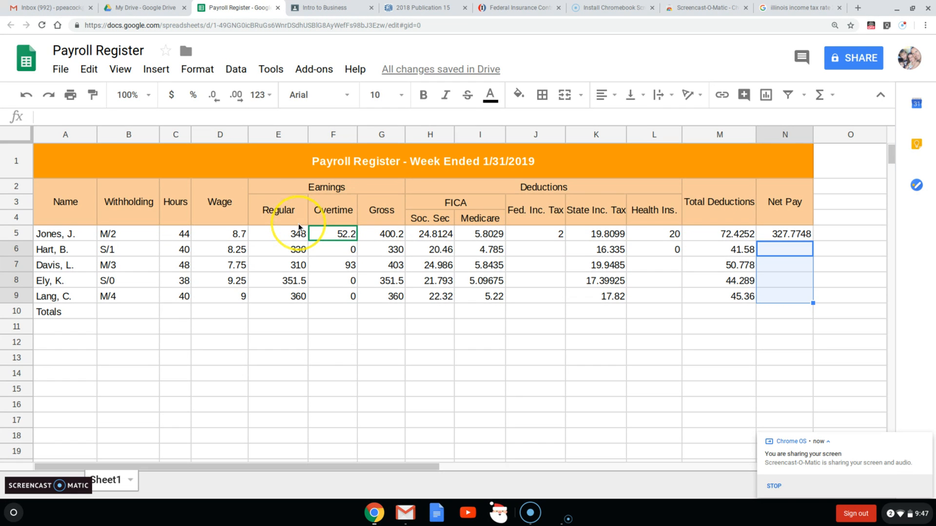
Format D5:N9 of the payroll register as currency and fill the net pay formula from N5 down to N9
{"action": "left_click_drag", "start_coordinate": [233, 234], "coordinate": [780, 293]}
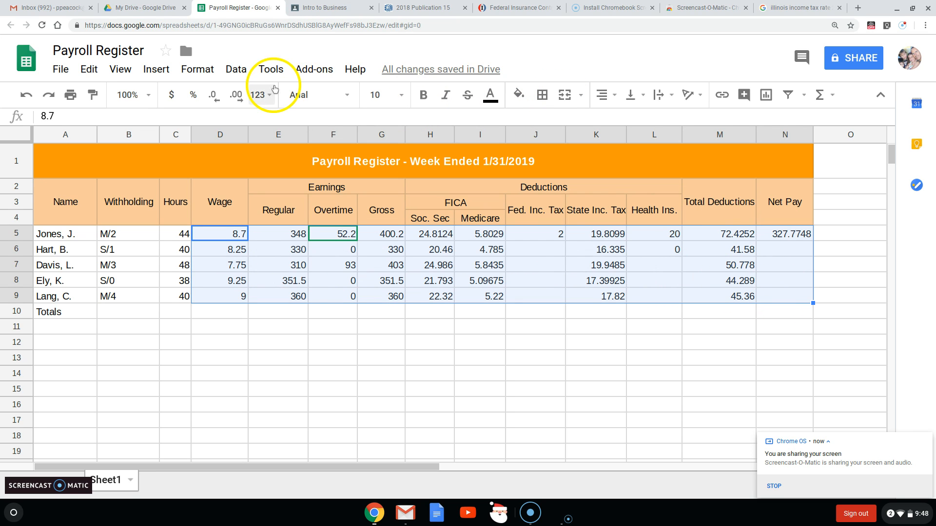
{"action": "left_click", "coordinate": [174, 95]}
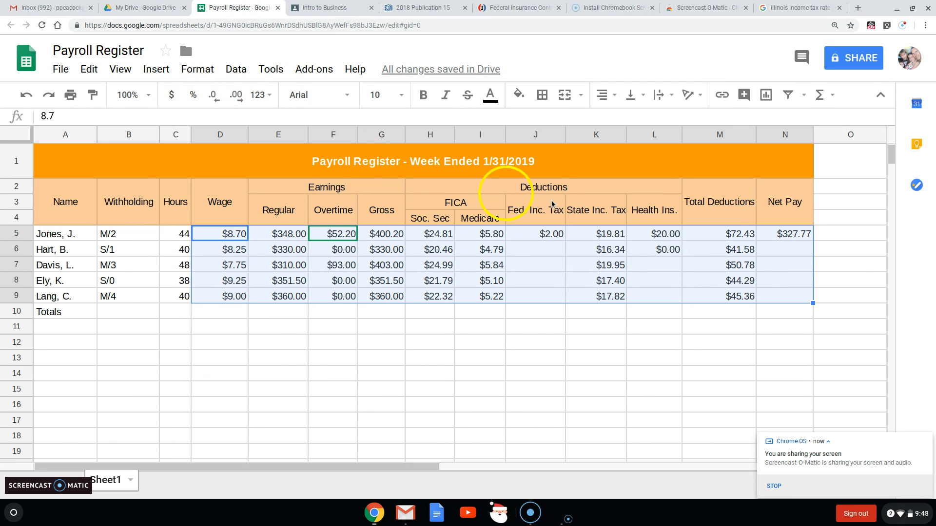
{"action": "left_click", "coordinate": [798, 237]}
{"action": "left_click_drag", "start_coordinate": [812, 241], "coordinate": [802, 296]}
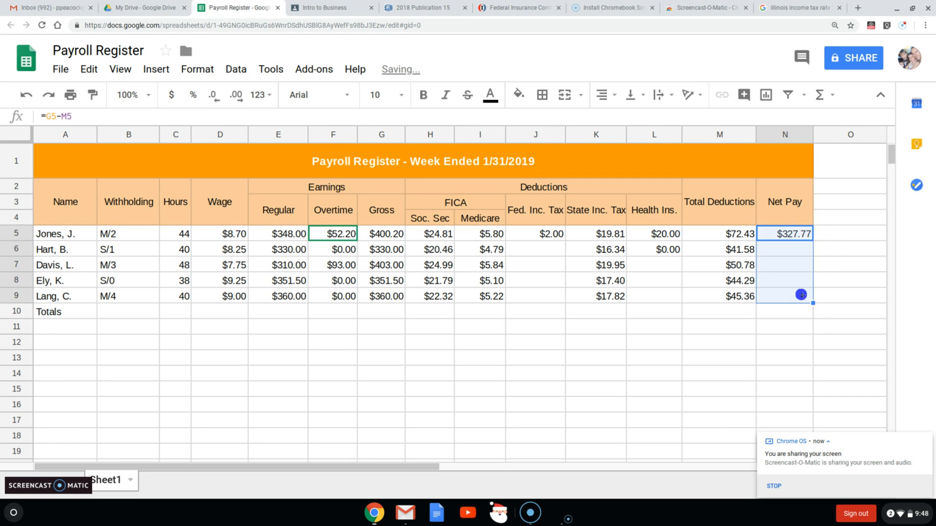
Total the employees' hours in C10 of the Totals row with the formula =sum(C5:C9)
{"action": "left_click", "coordinate": [182, 314]}
{"action": "type", "text": "=sum("}
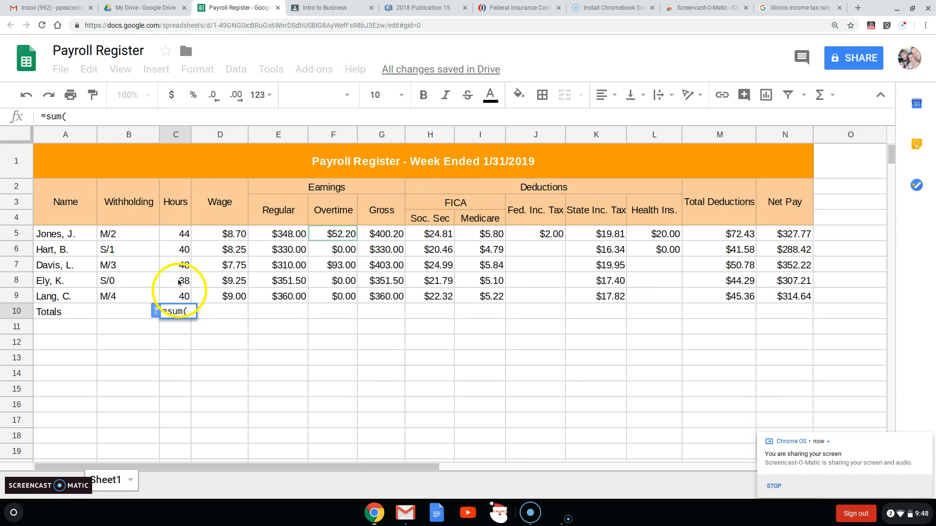
{"action": "left_click_drag", "start_coordinate": [181, 239], "coordinate": [179, 296]}
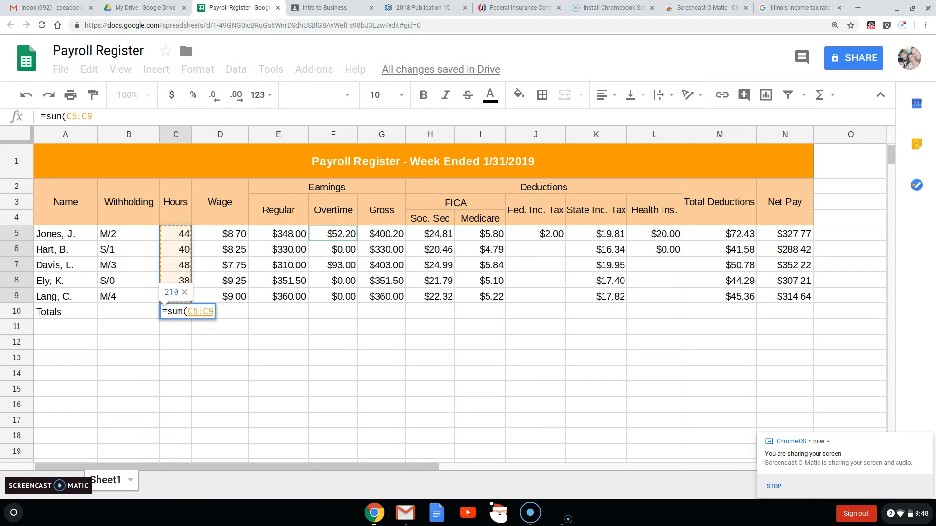
{"action": "key", "text": "Return"}
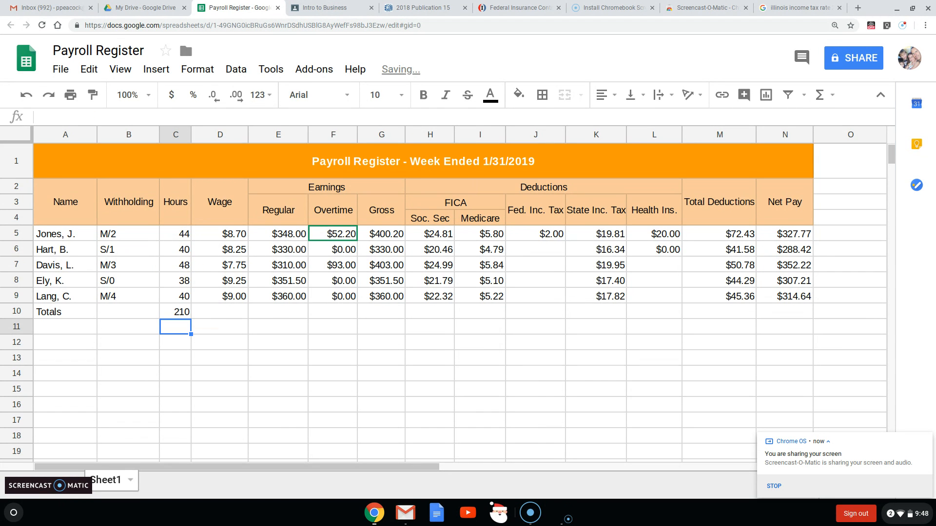
Fill the total formula from C10 across the Totals row to N10 and clear the wage total in D10
{"action": "left_click", "coordinate": [179, 315]}
{"action": "left_click_drag", "start_coordinate": [190, 319], "coordinate": [787, 304]}
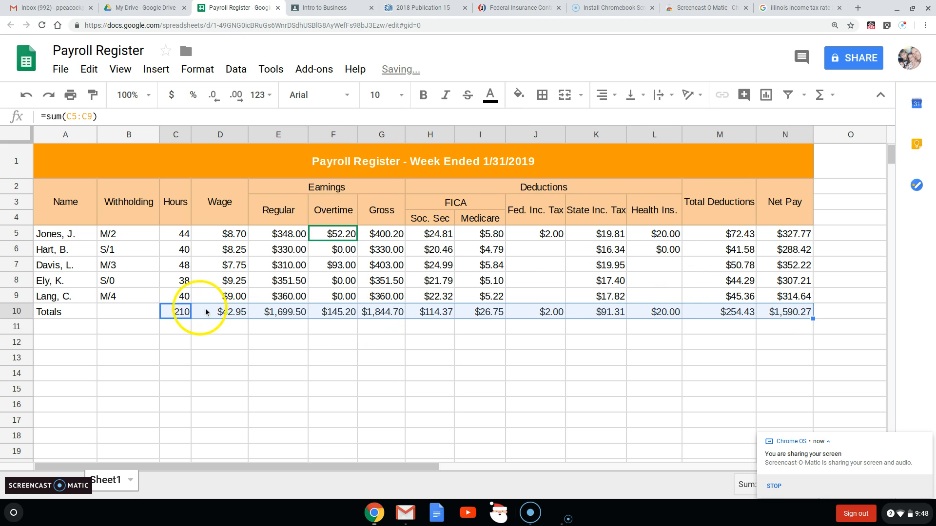
{"action": "left_click", "coordinate": [220, 314]}
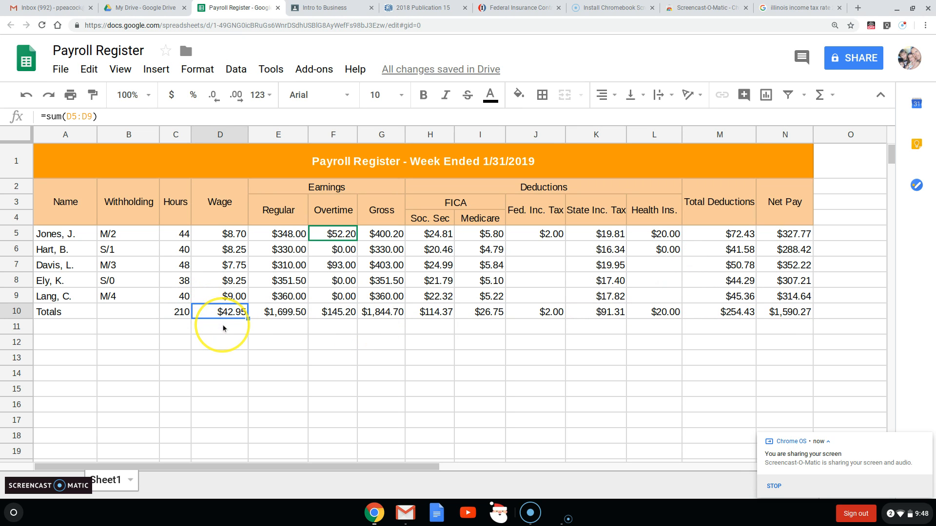
{"action": "key", "text": "Delete"}
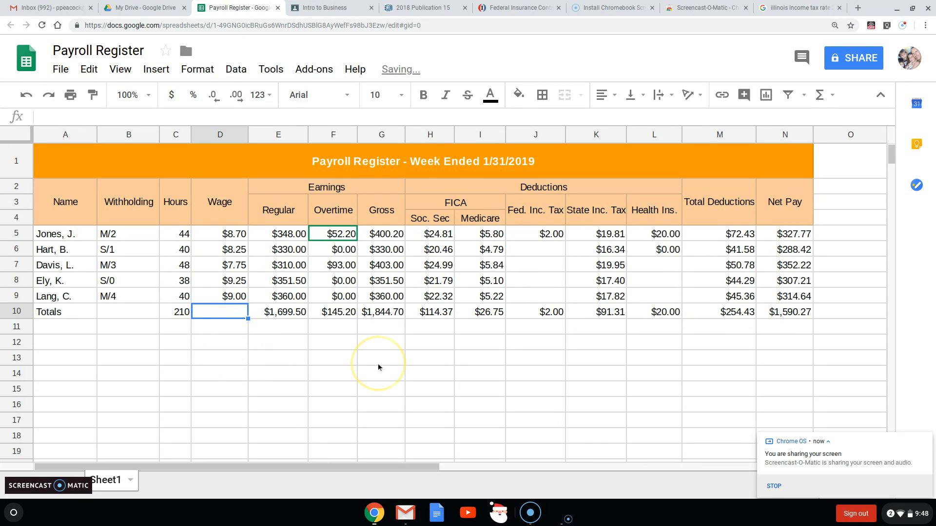